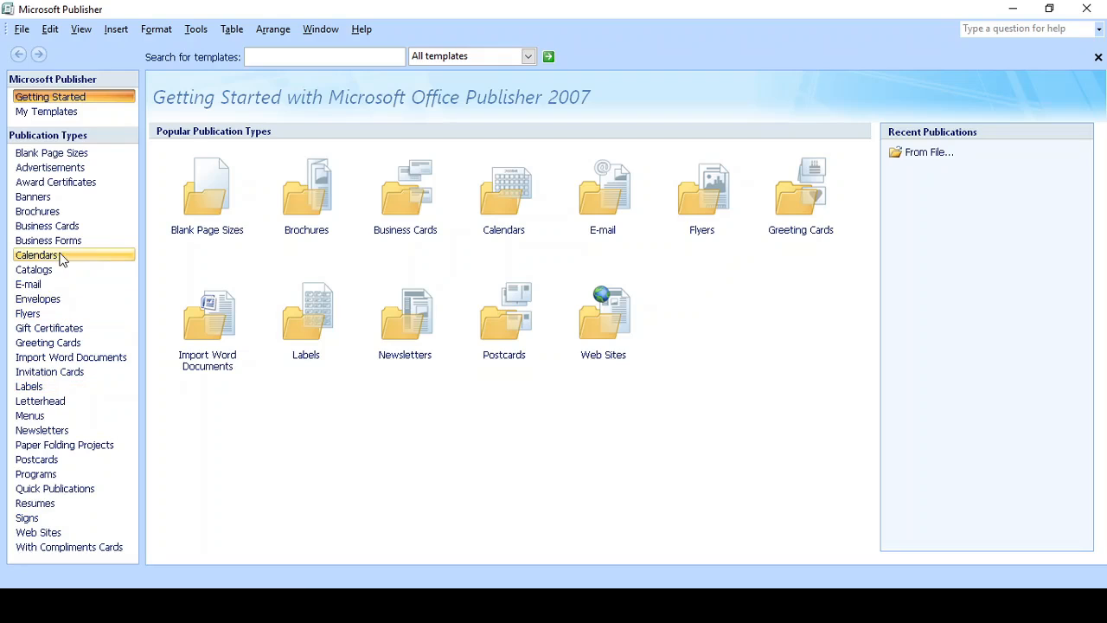
- Create a greeting card from the New Year 3 template in the Holiday designs
left_click(74, 343)
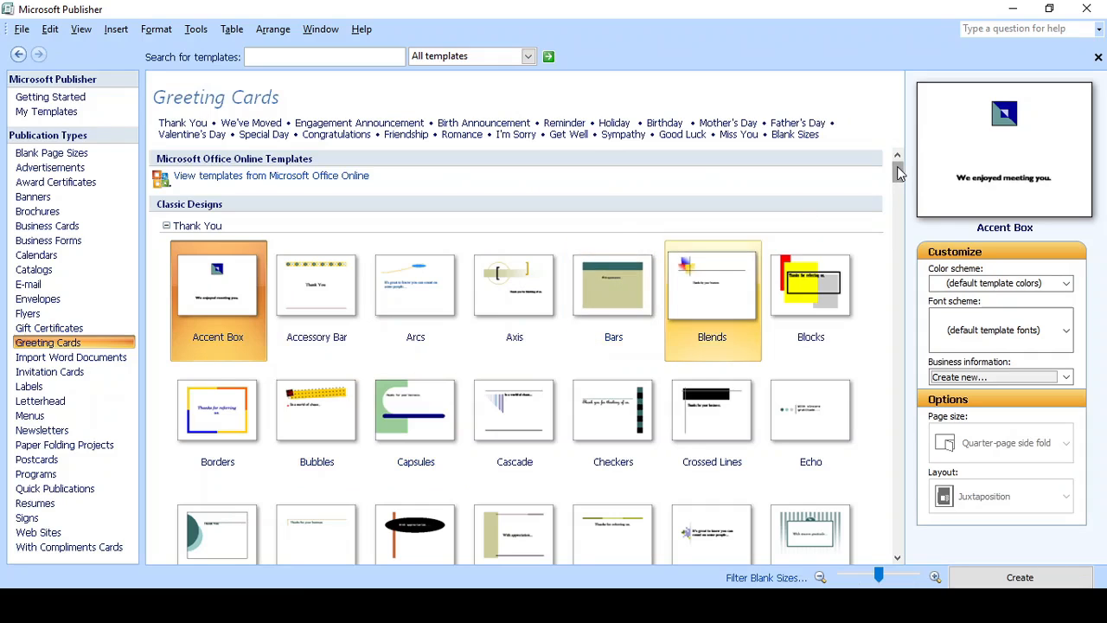
mouse_move(897, 166)
left_mouse_down()
mouse_move(891, 368)
mouse_move(895, 175)
left_mouse_up()
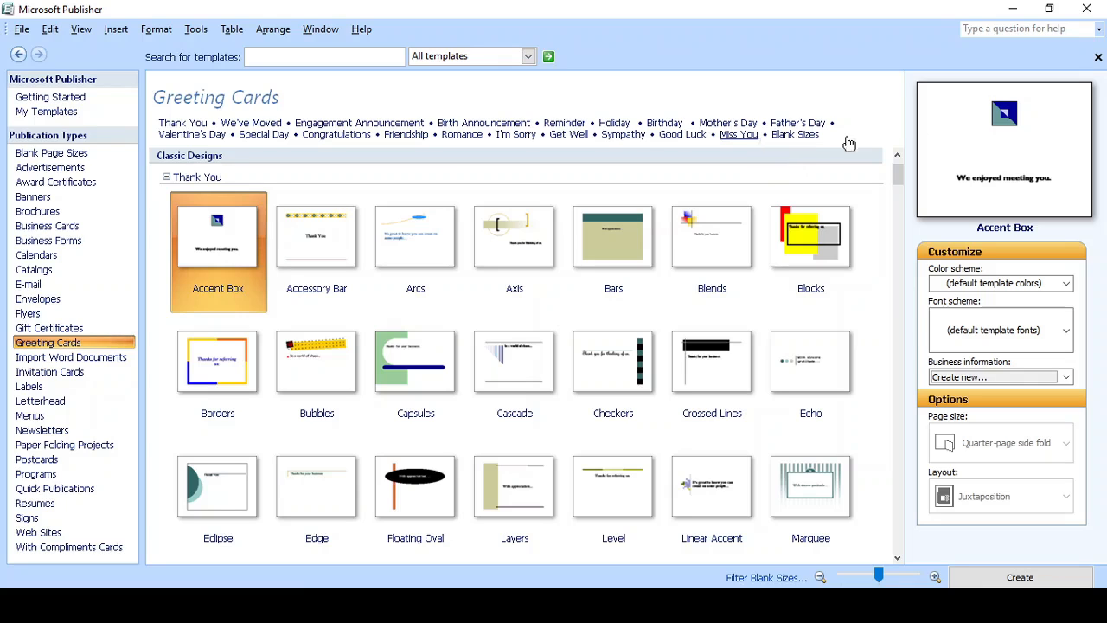
left_click_drag(900, 176, 899, 299)
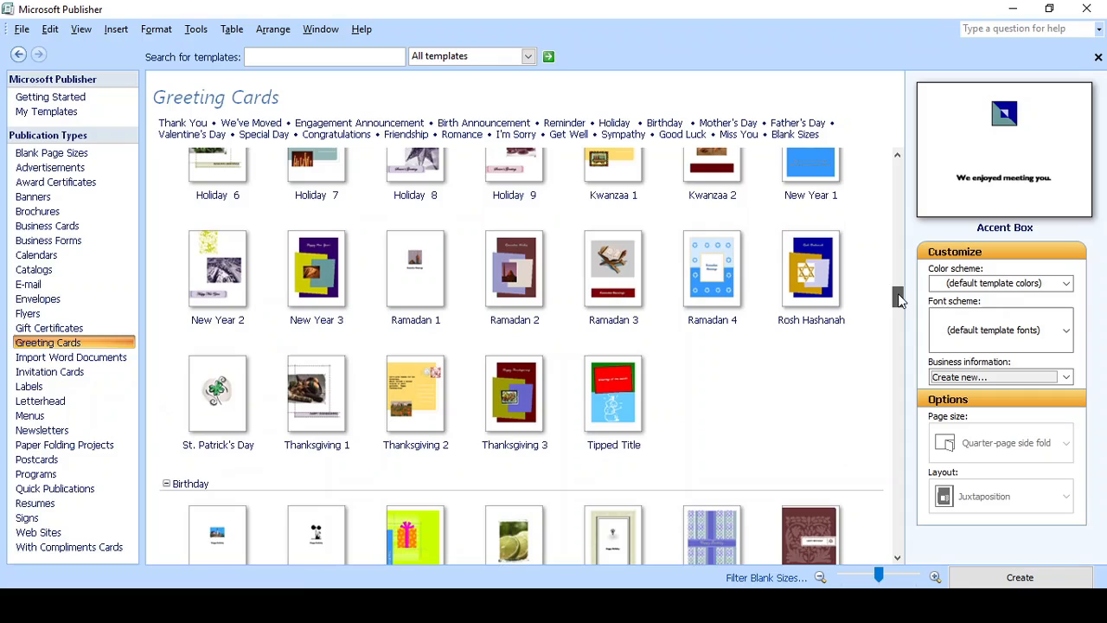
double_click(316, 285)
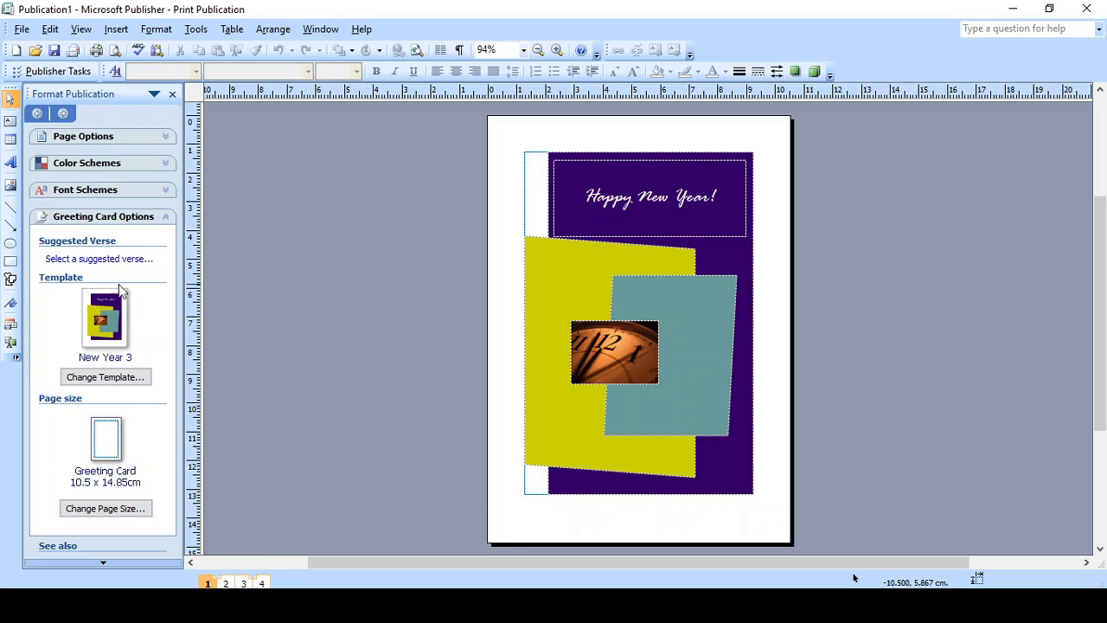
- Show special characters in the publication and dismiss the low-battery notice
left_click(460, 50)
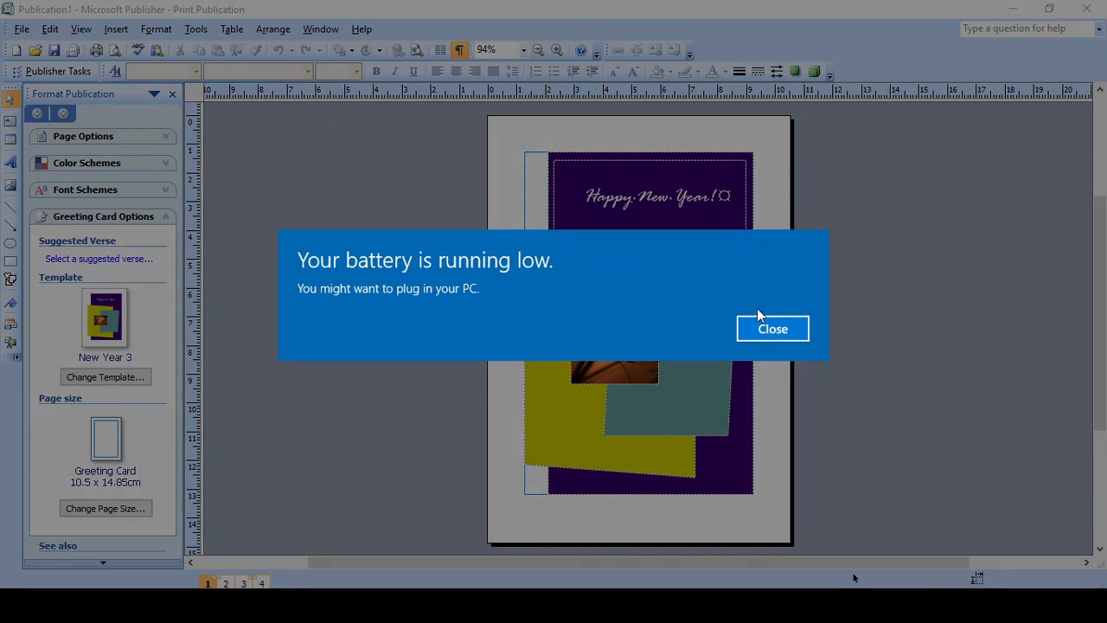
left_click(778, 329)
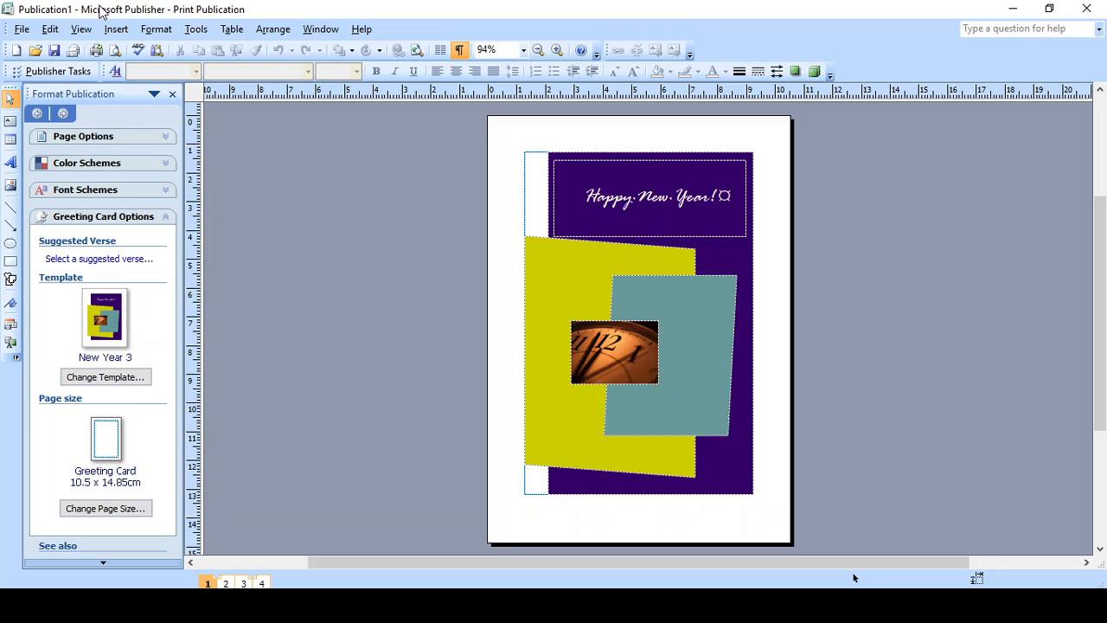
left_click(20, 31)
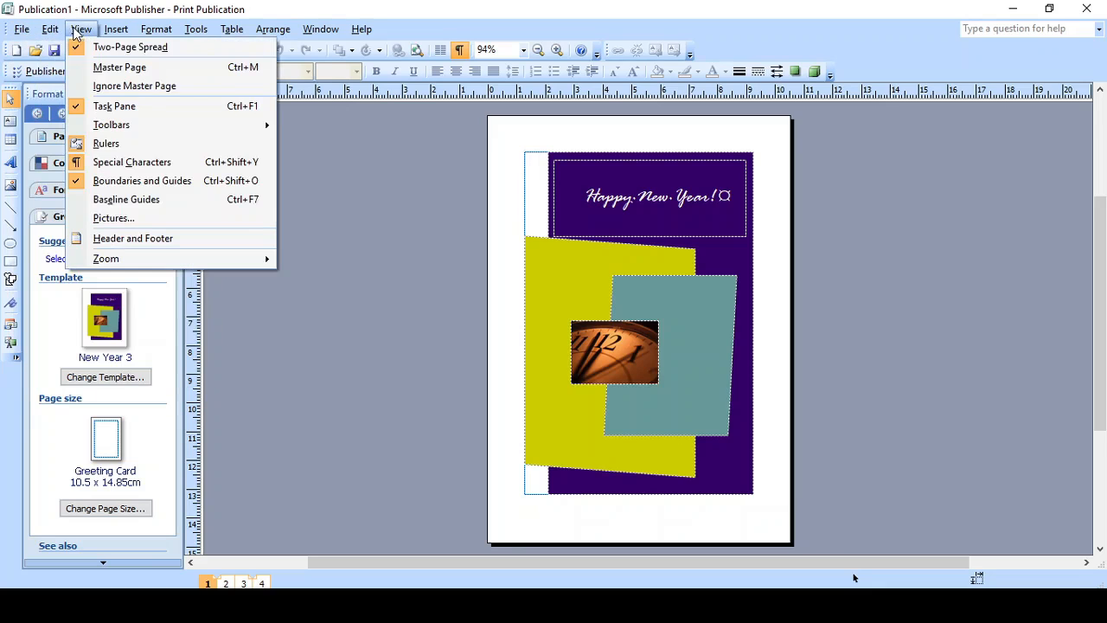
mouse_move(112, 30)
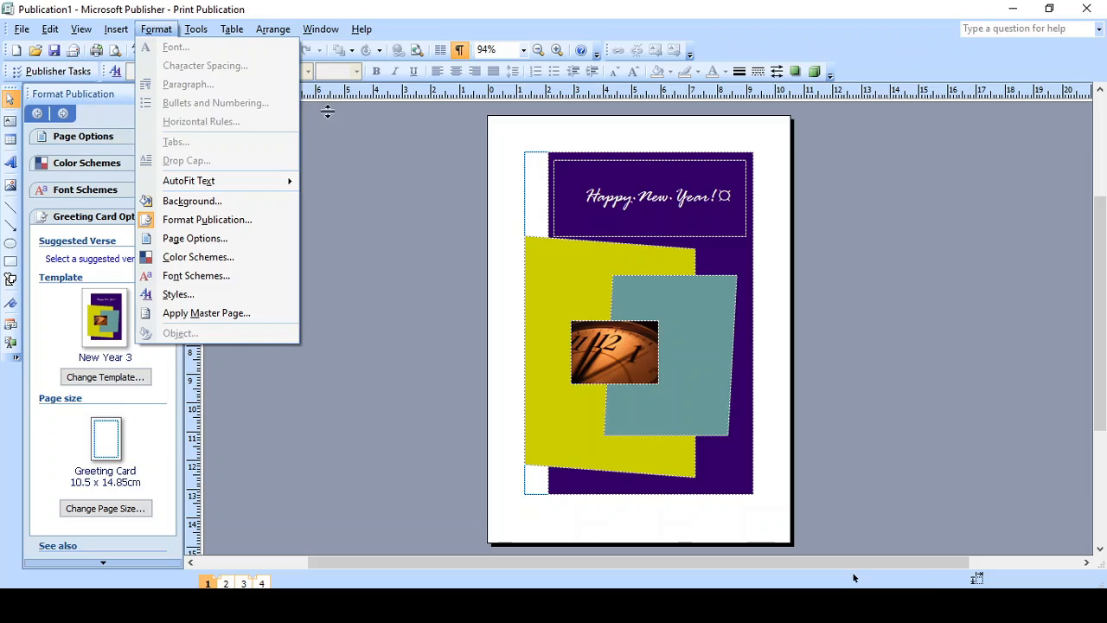
left_click(322, 107)
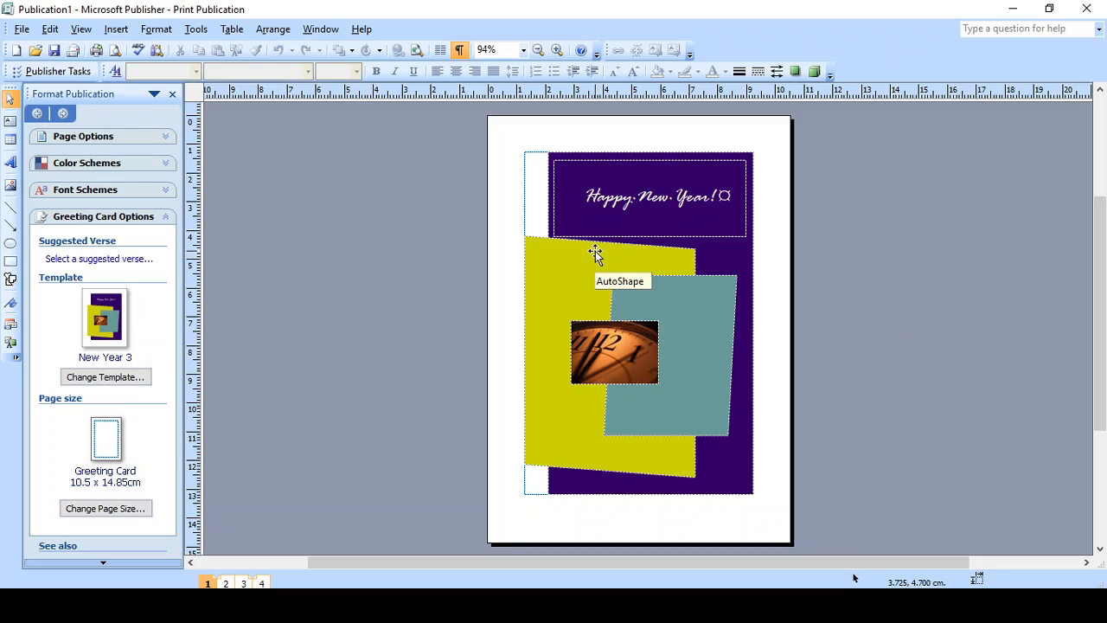
- Review the card's front, the inside spread on pages 2 and 3, and the back page, and return to page 1
scroll(563, 252, "up", 1)
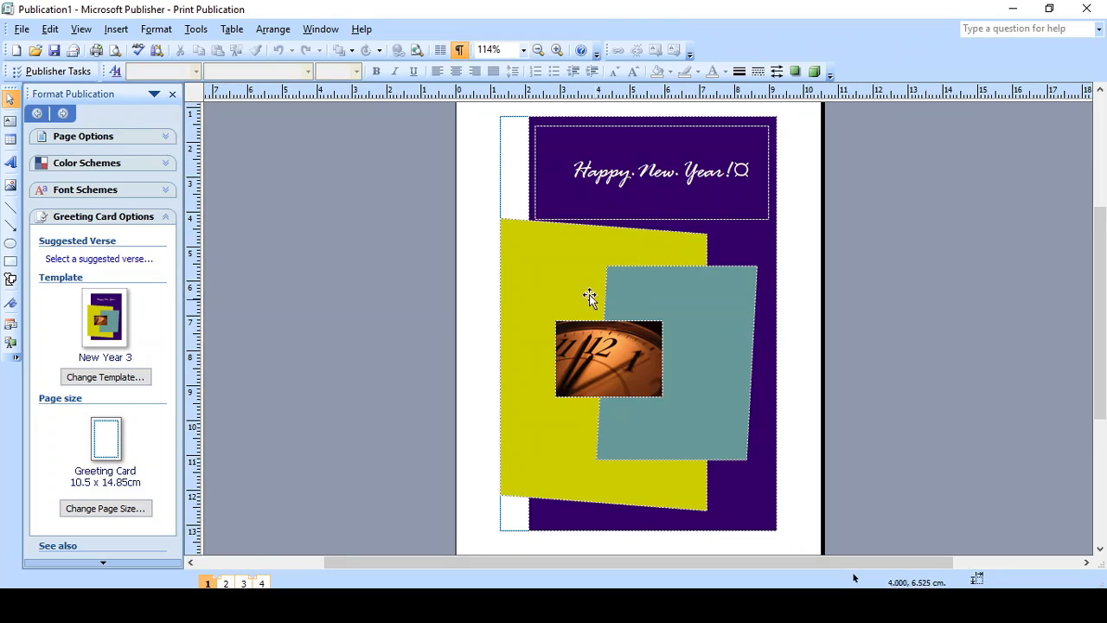
left_click(226, 583)
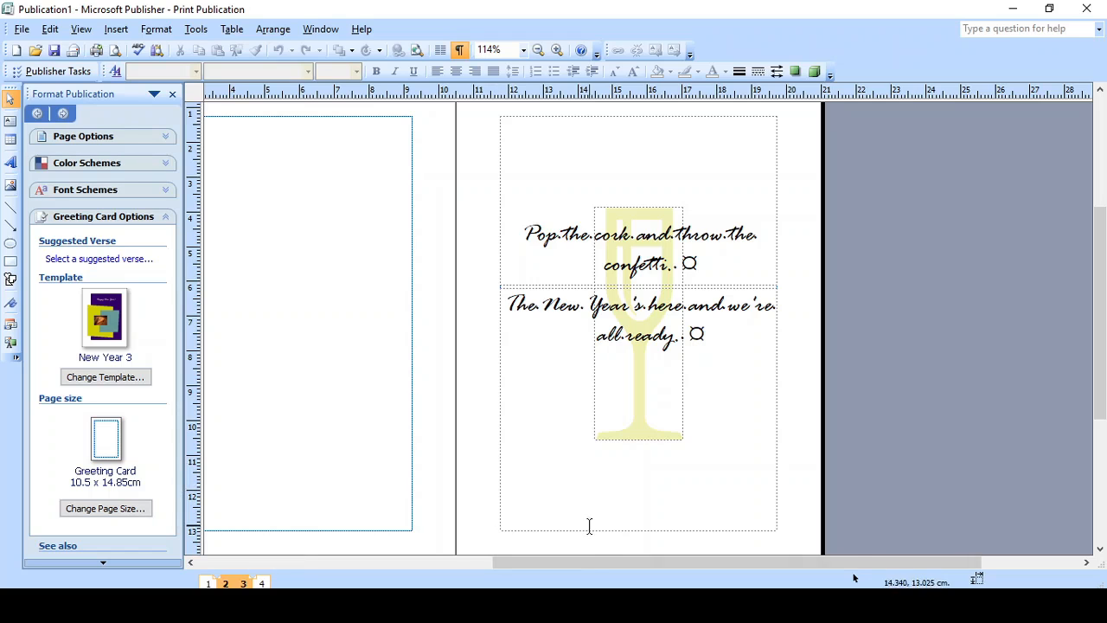
left_click_drag(588, 567, 497, 564)
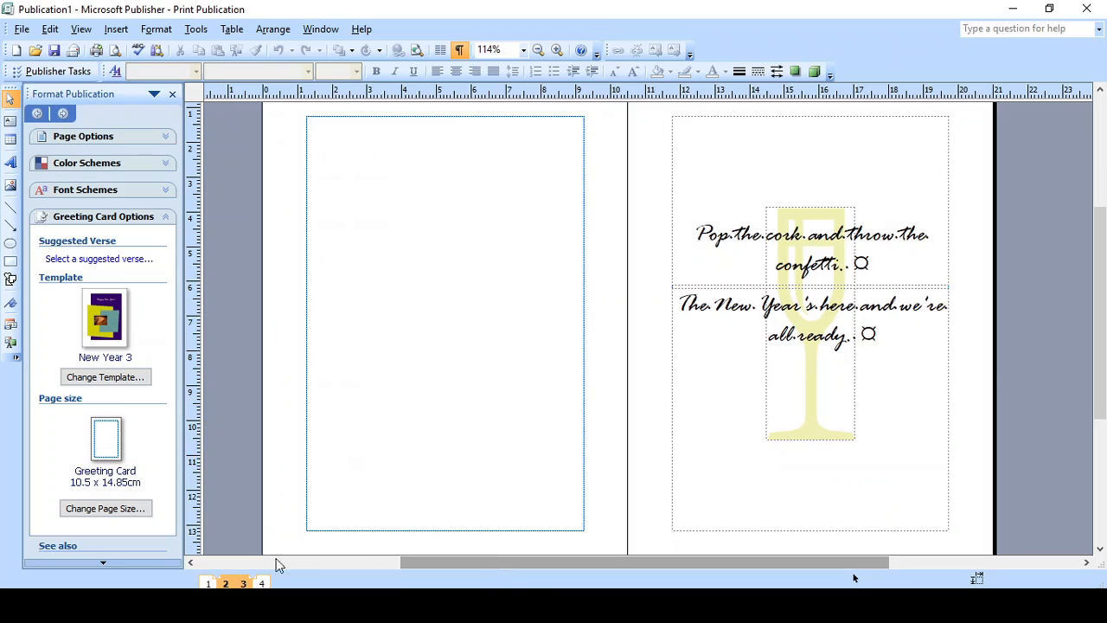
left_click(261, 583)
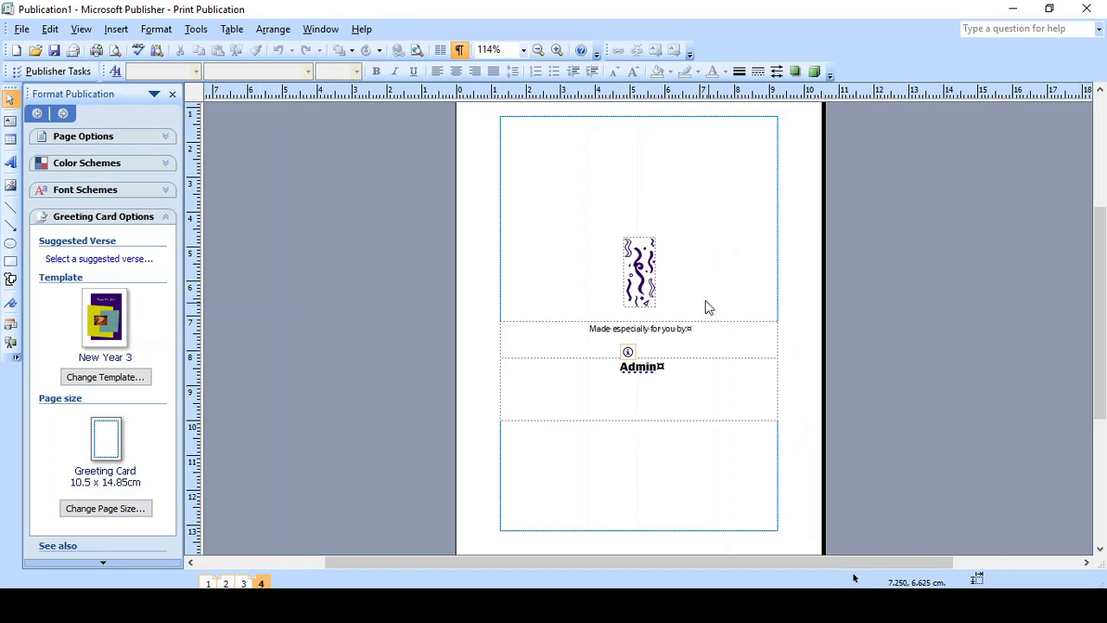
left_click(207, 583)
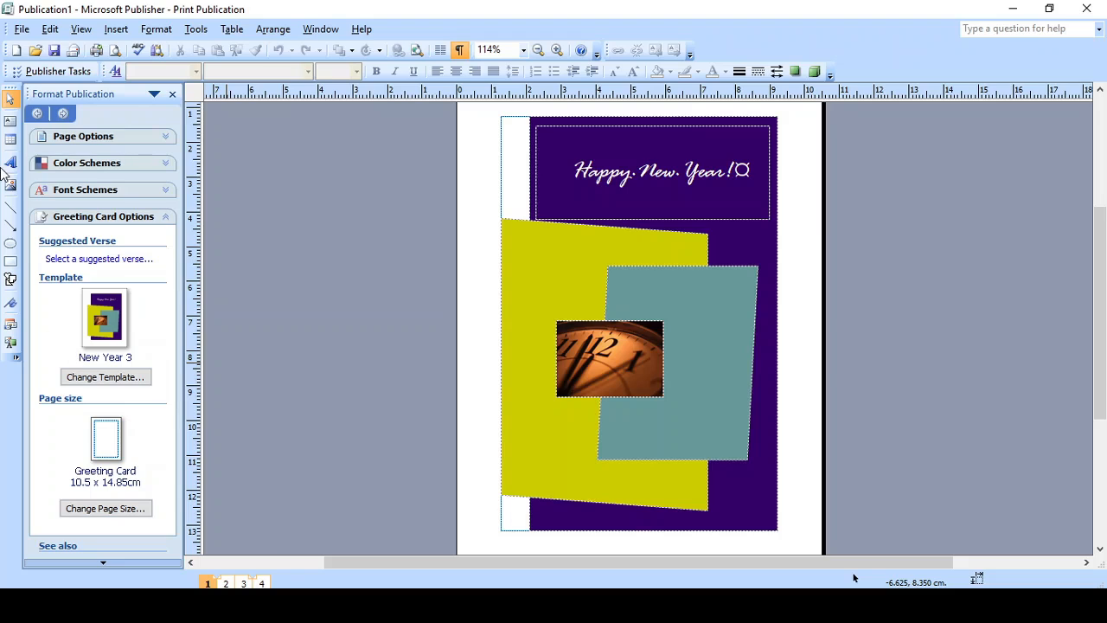
- Add a text box about 4.9 × 0.6 cm low on the front page's yellow shape reading "To my dear friend", and hide special characters
left_click(680, 309)
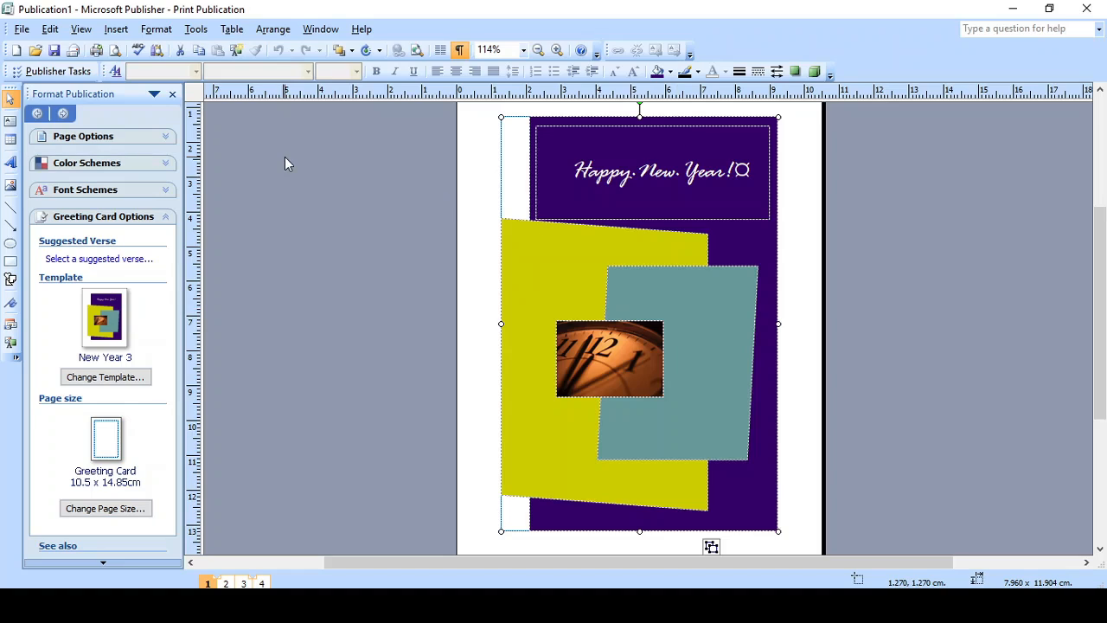
left_click(118, 30)
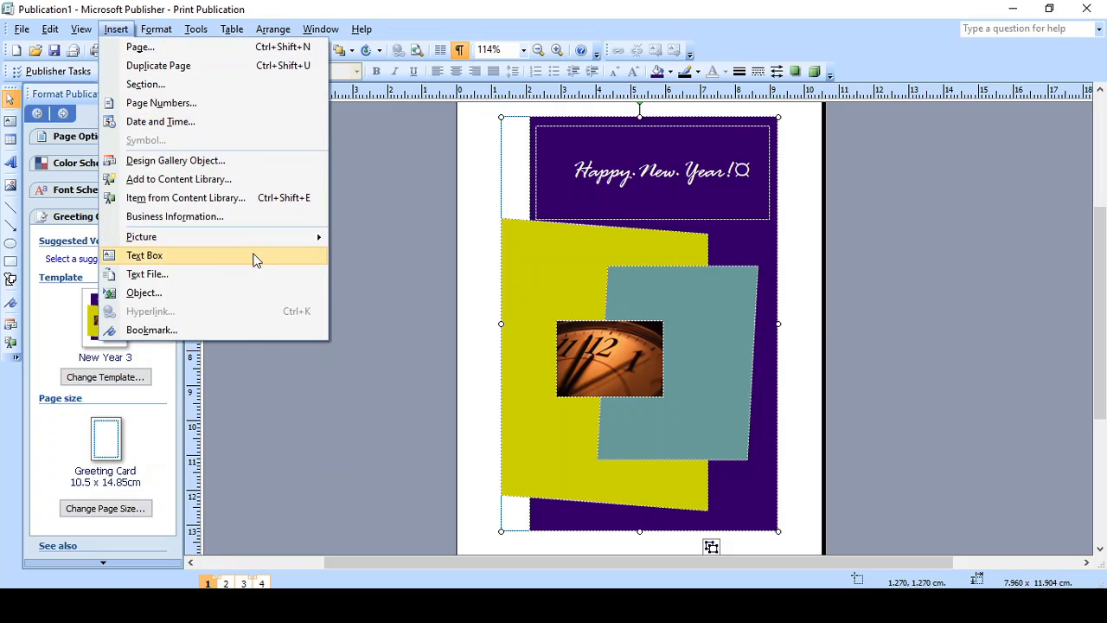
left_click(251, 256)
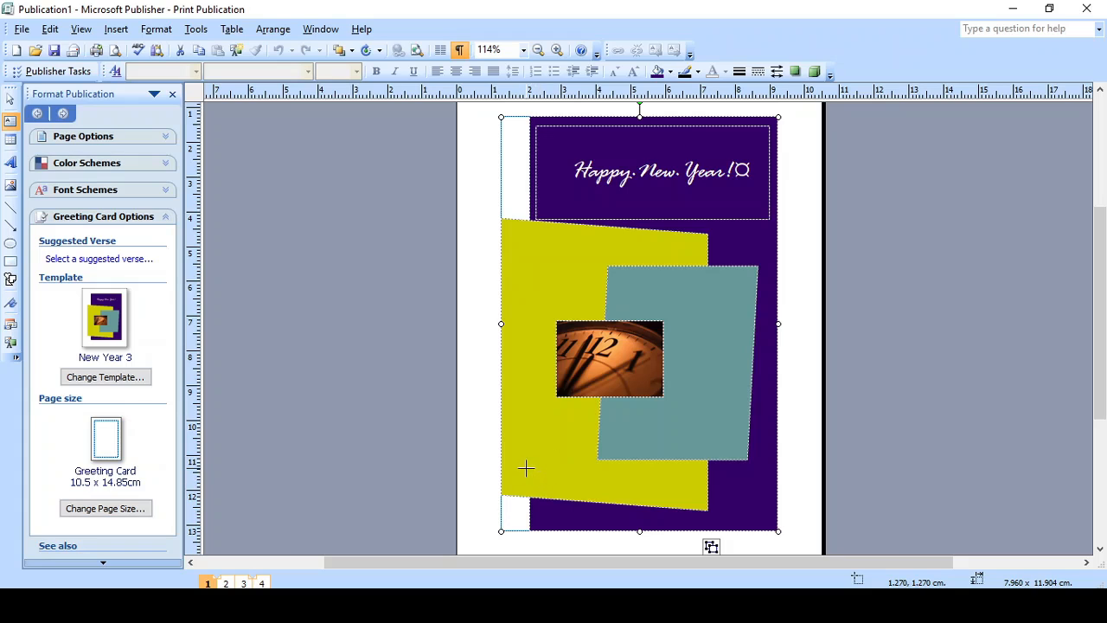
left_click_drag(526, 469, 698, 494)
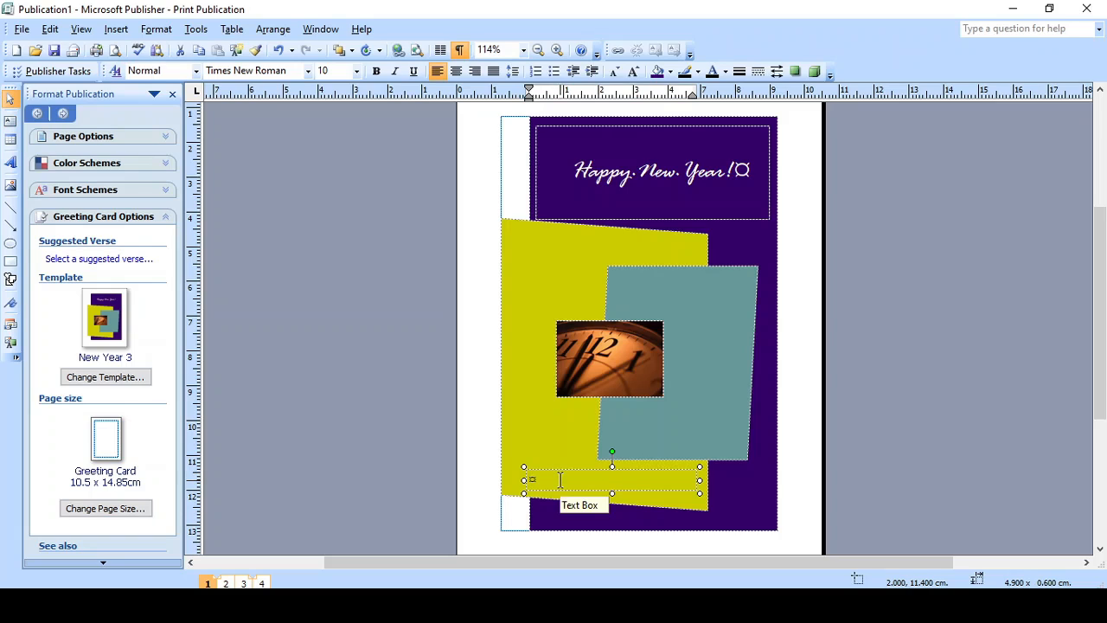
left_click(460, 50)
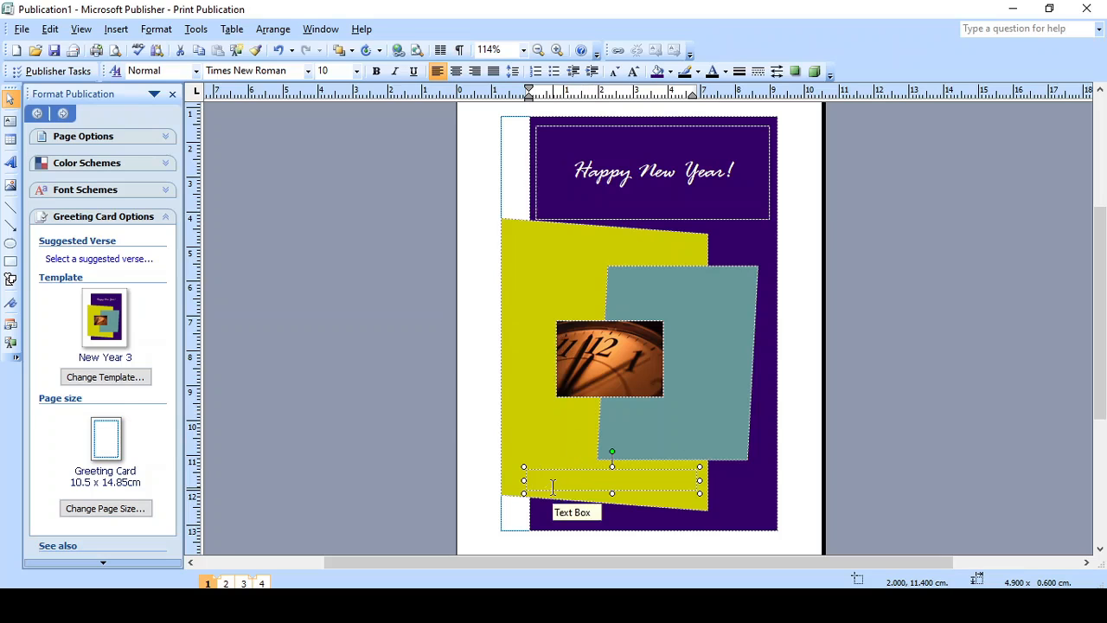
type("To my dear friend")
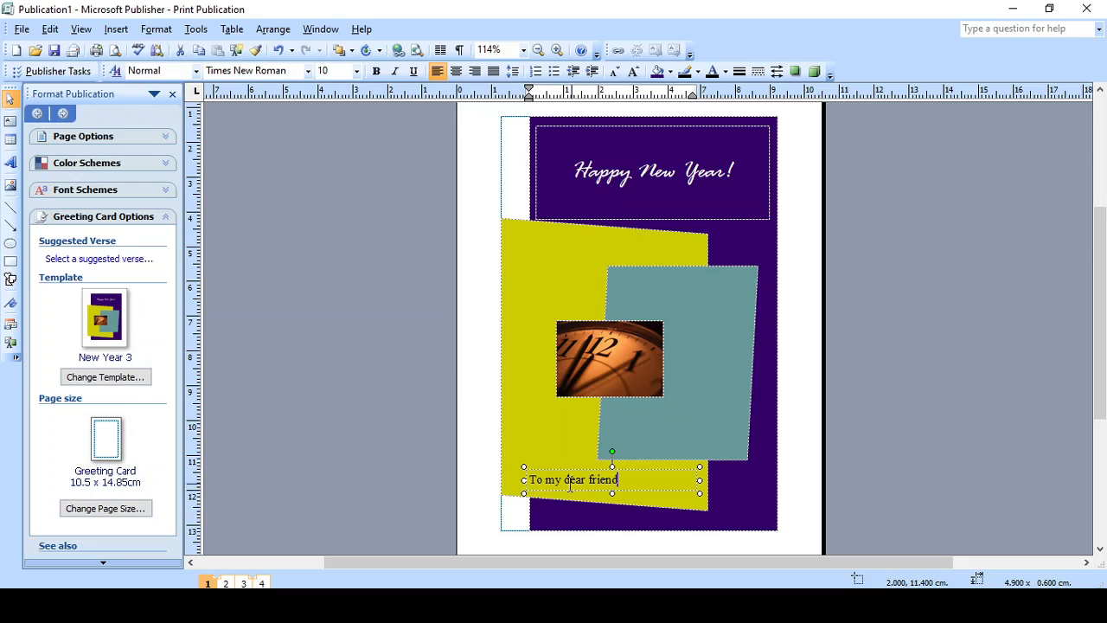
- Format the "To my dear friend" text as bold, size 14, in the Wide Latin font
left_click_drag(617, 480, 527, 480)
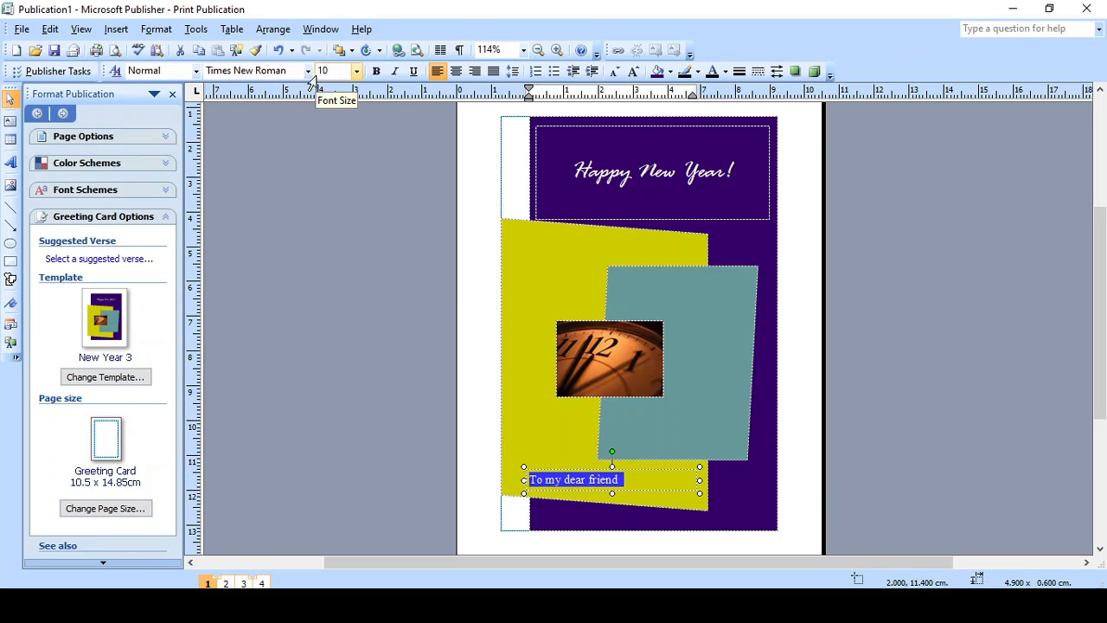
left_click(376, 71)
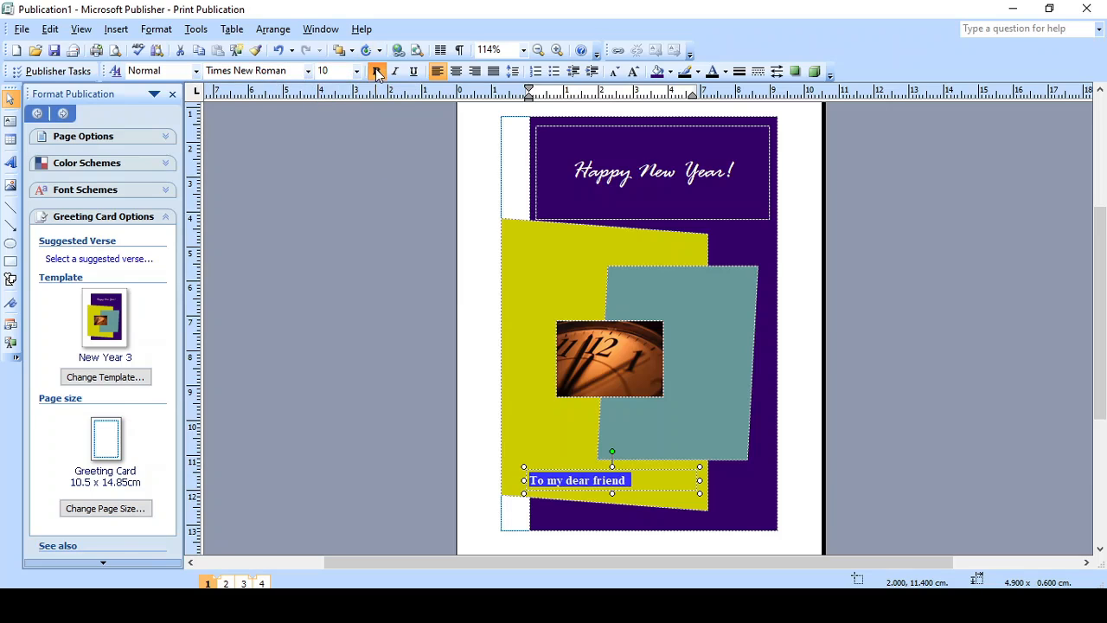
left_click(356, 71)
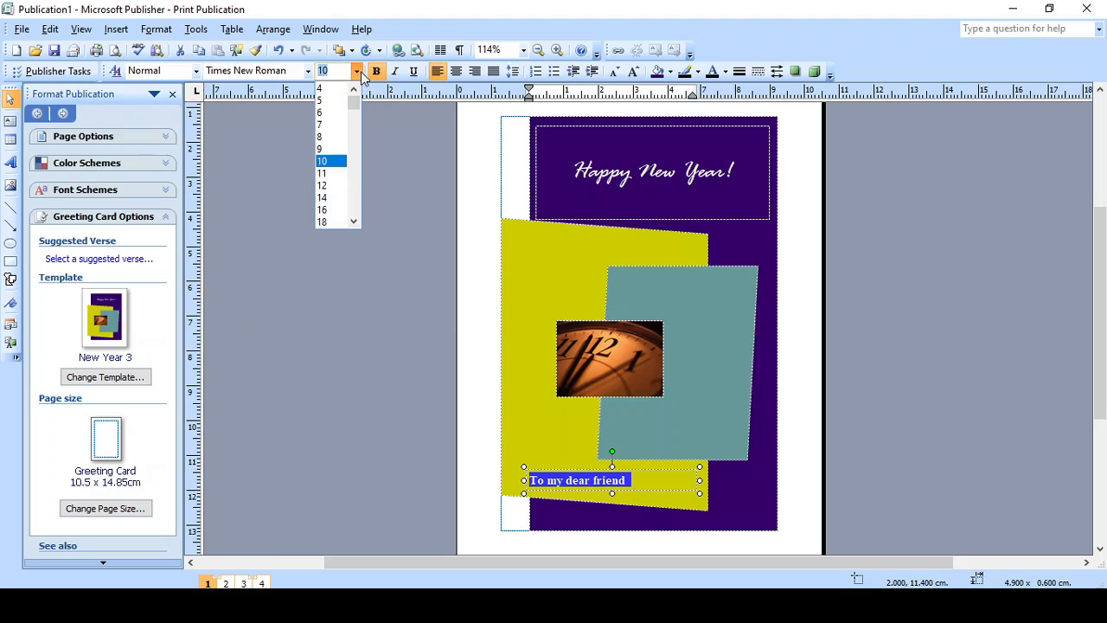
left_click(334, 198)
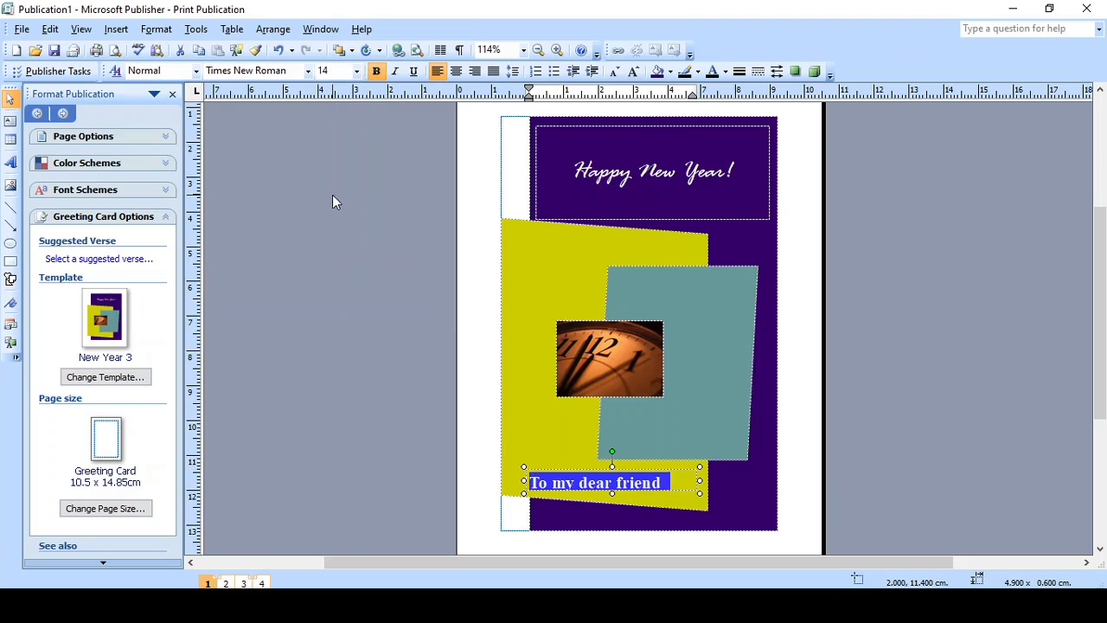
left_click(308, 71)
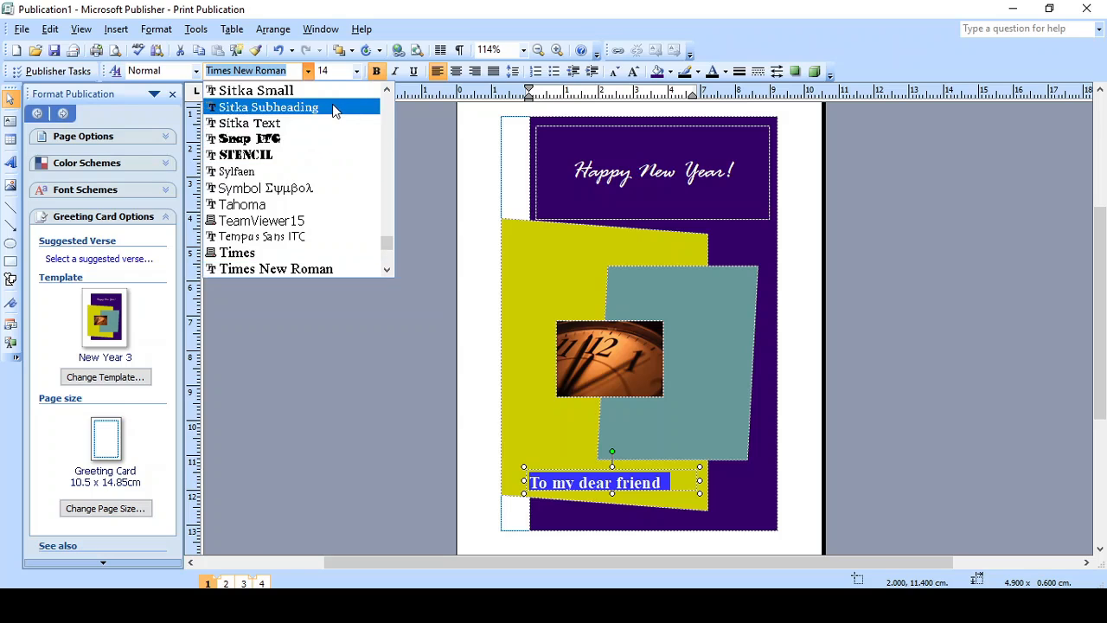
left_click_drag(387, 244, 388, 266)
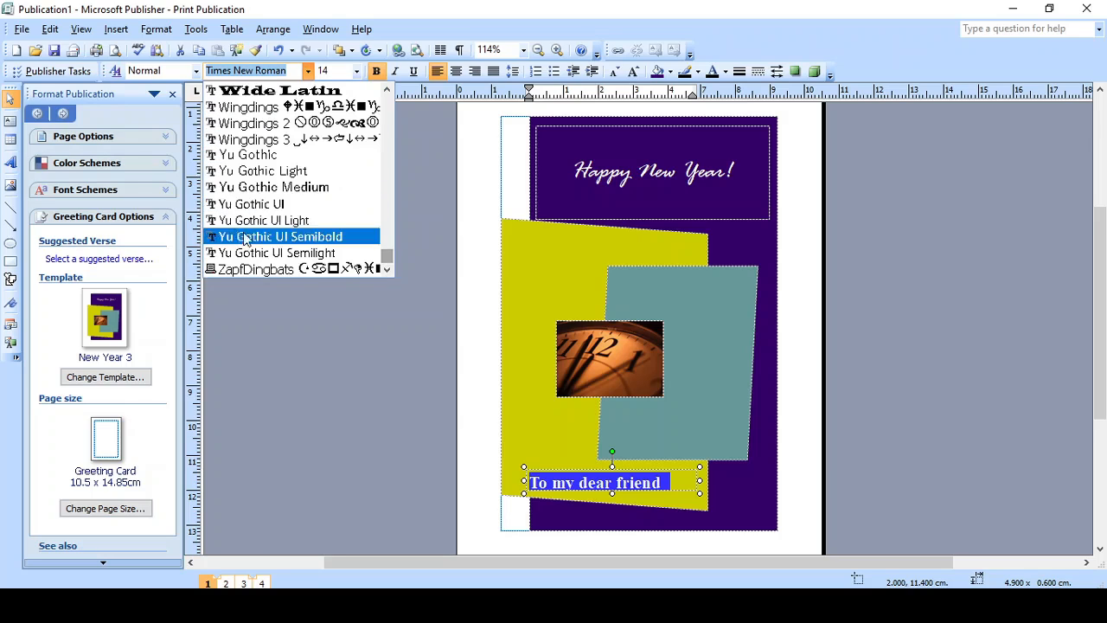
left_click(325, 90)
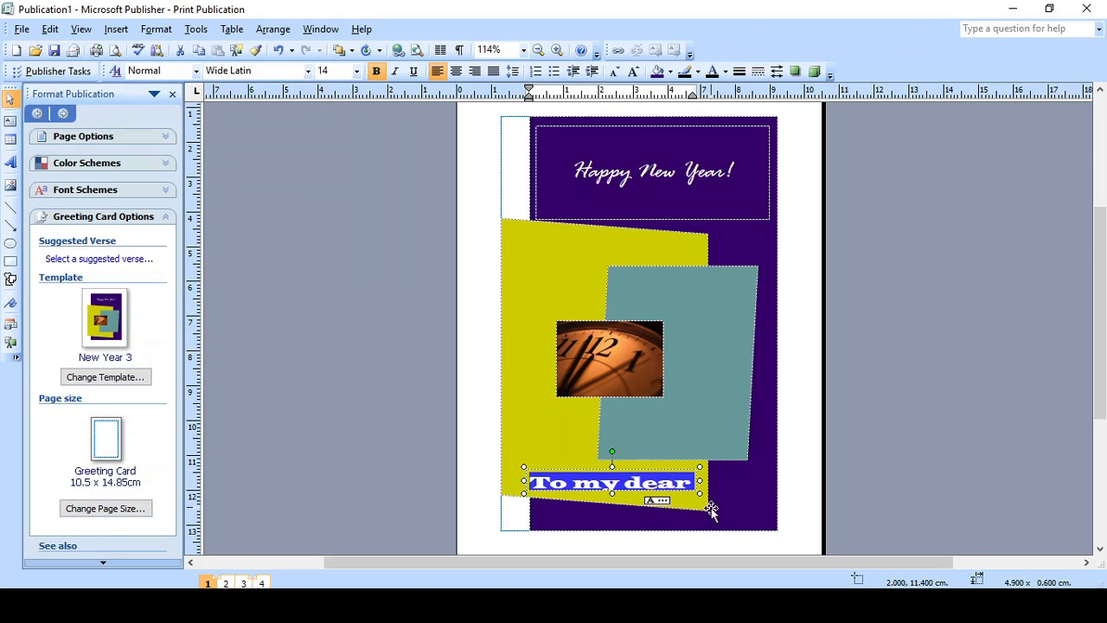
- Enlarge the "To my dear friend" text box to about 6.6 × 1.8 cm and move it up just below the clock picture
left_click_drag(700, 493, 759, 511)
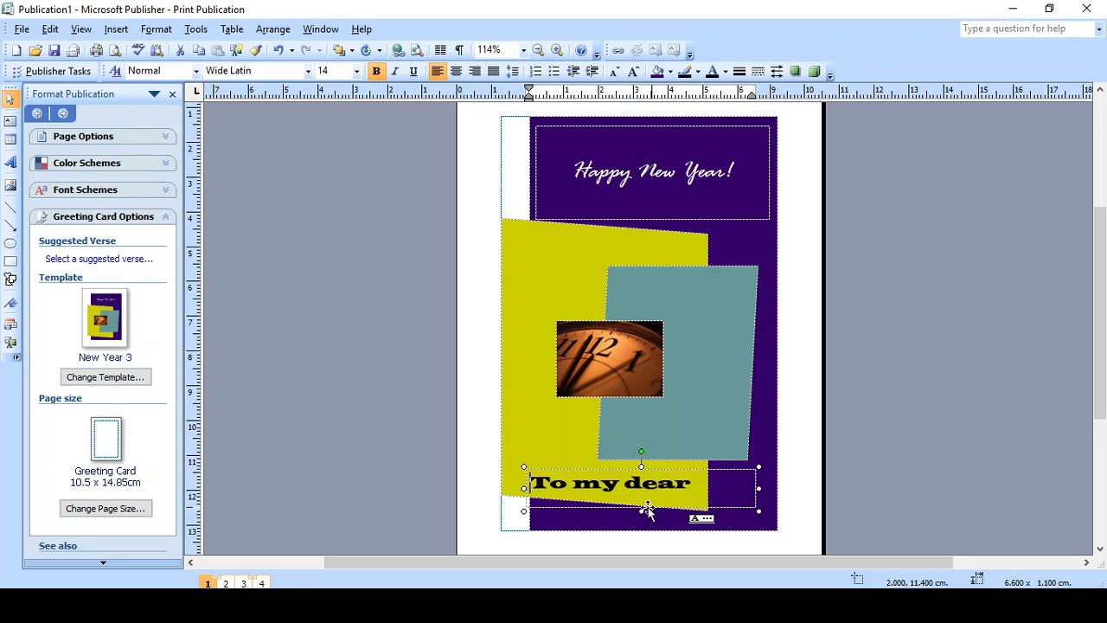
left_click_drag(644, 512, 642, 535)
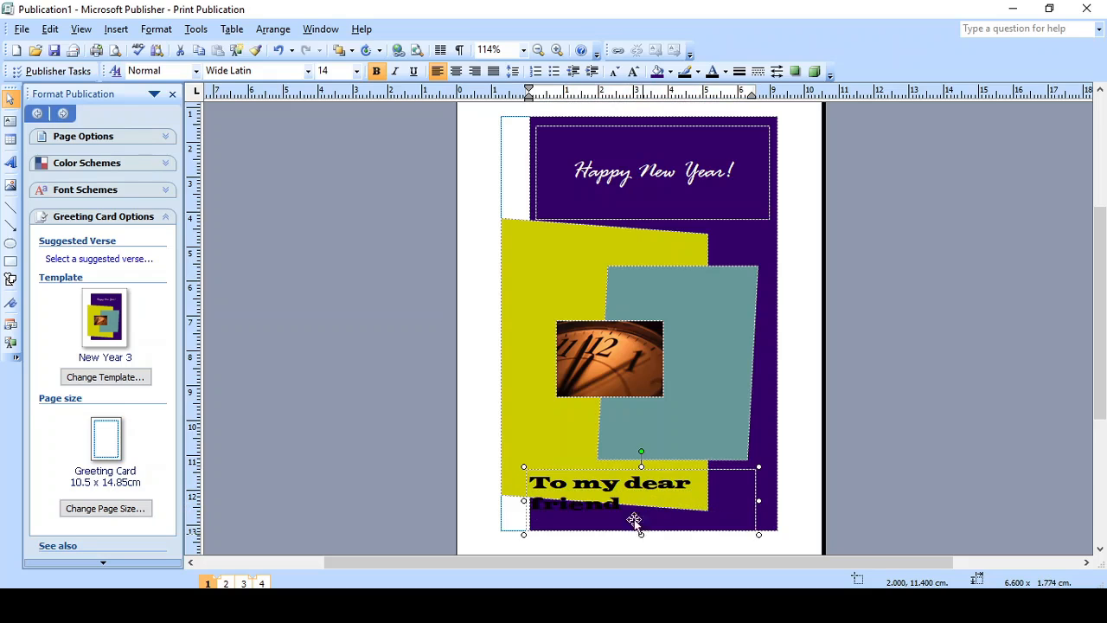
left_click_drag(611, 467, 592, 413)
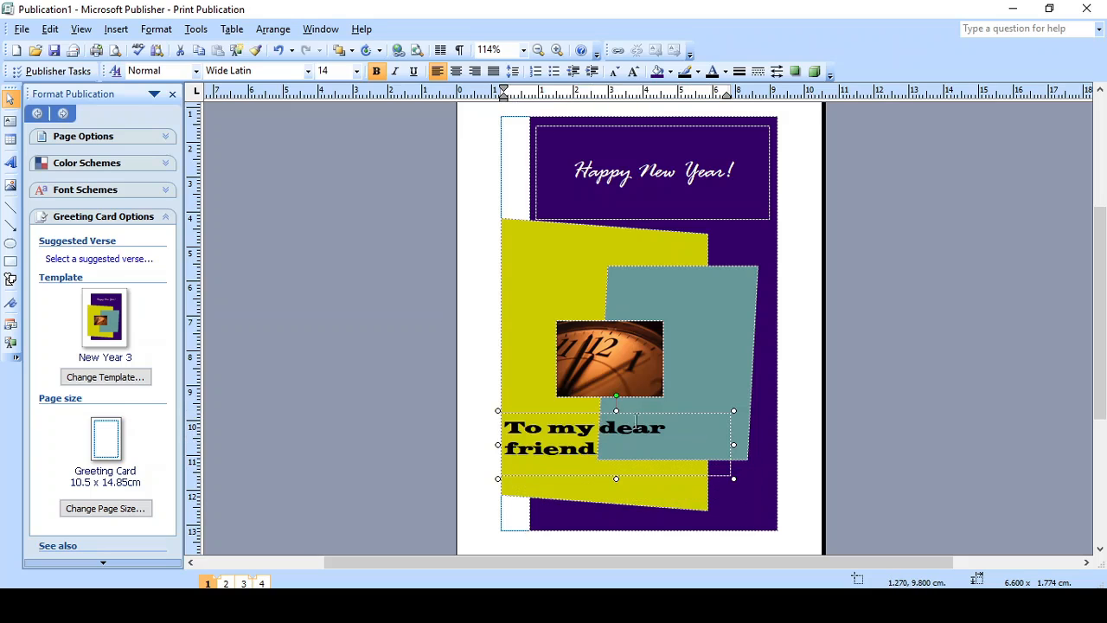
- Draw a text box about 6.1 × 1.3 cm beneath the champagne glass on page 3
left_click(226, 584)
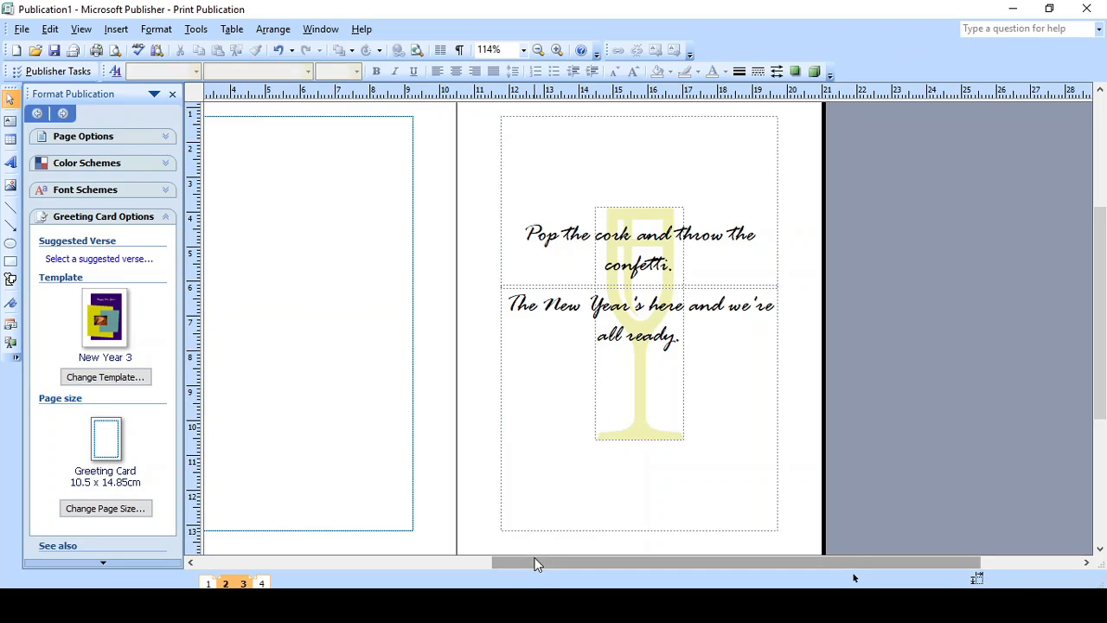
left_click_drag(536, 563, 460, 571)
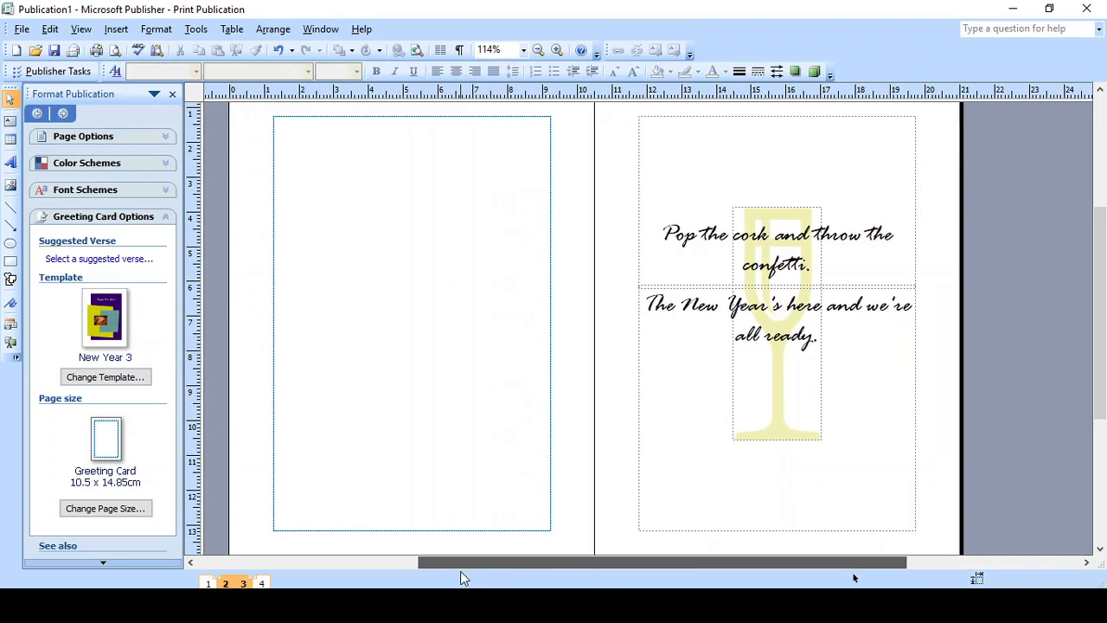
left_click(117, 30)
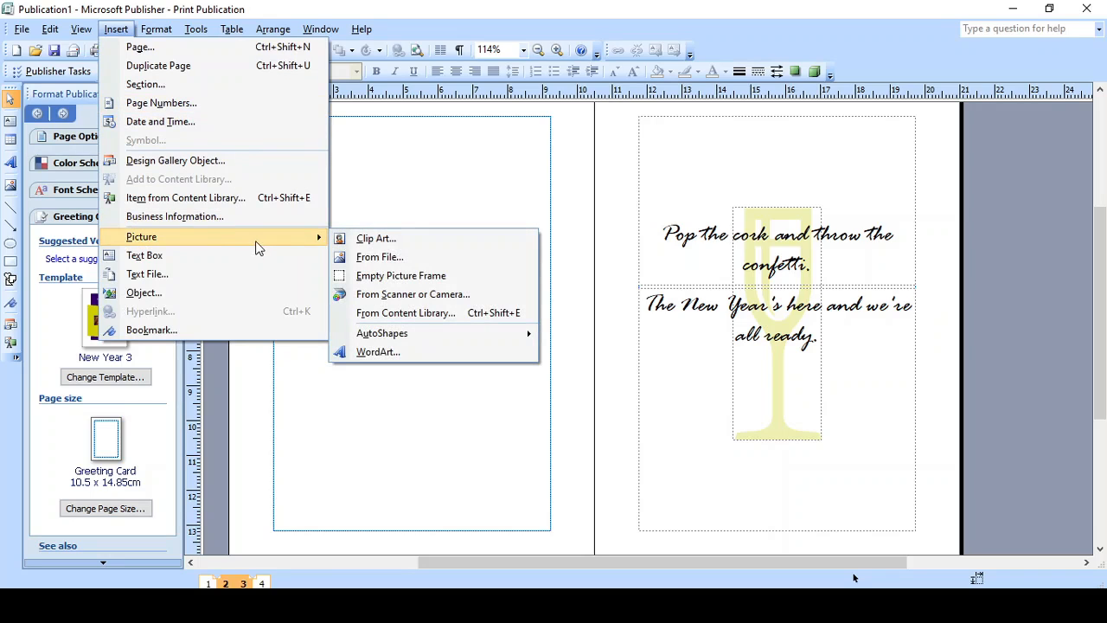
left_click(232, 256)
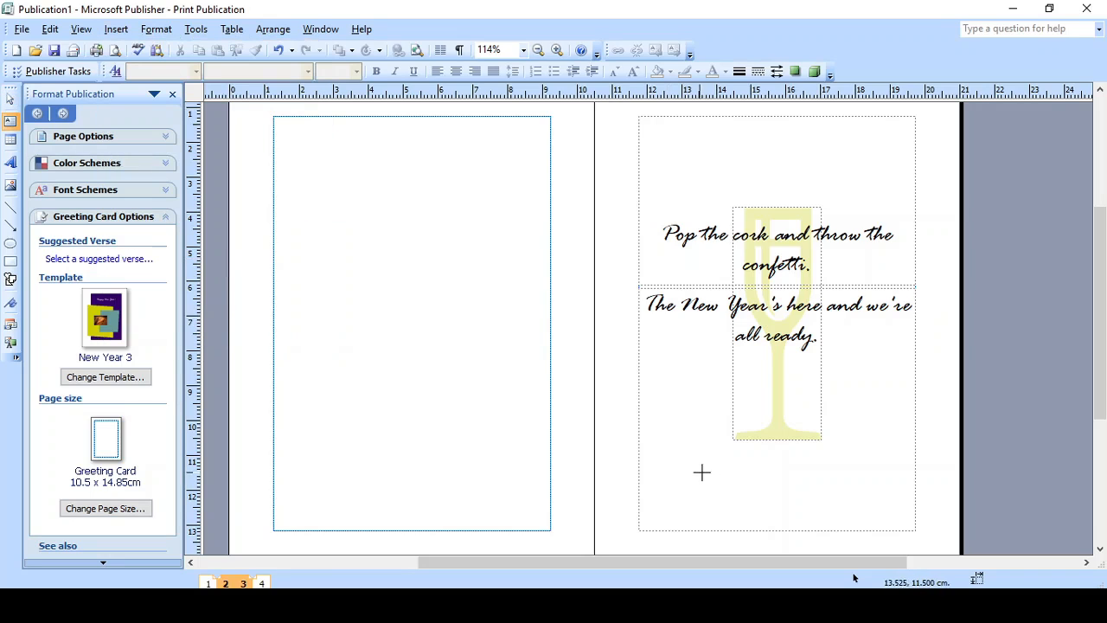
left_click_drag(681, 474, 895, 518)
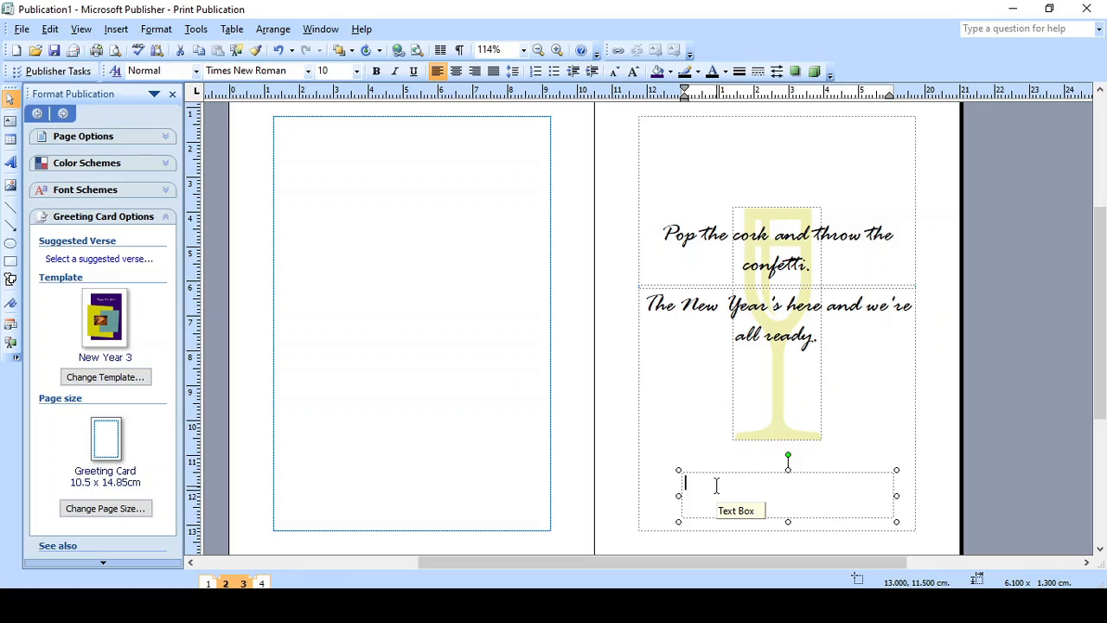
- Enter "From :" followed by the sender's first name in the text box beneath the champagne glass
type("From : John")
- Search the clip art for "flower", including additional images from Microsoft Office Online
left_click(117, 31)
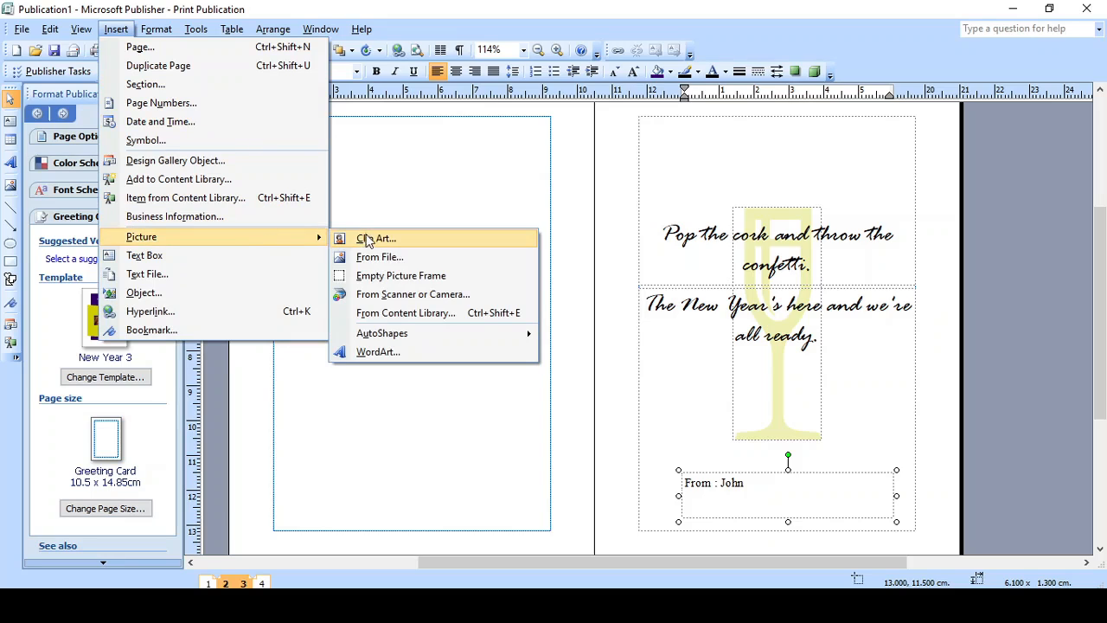
left_click(369, 240)
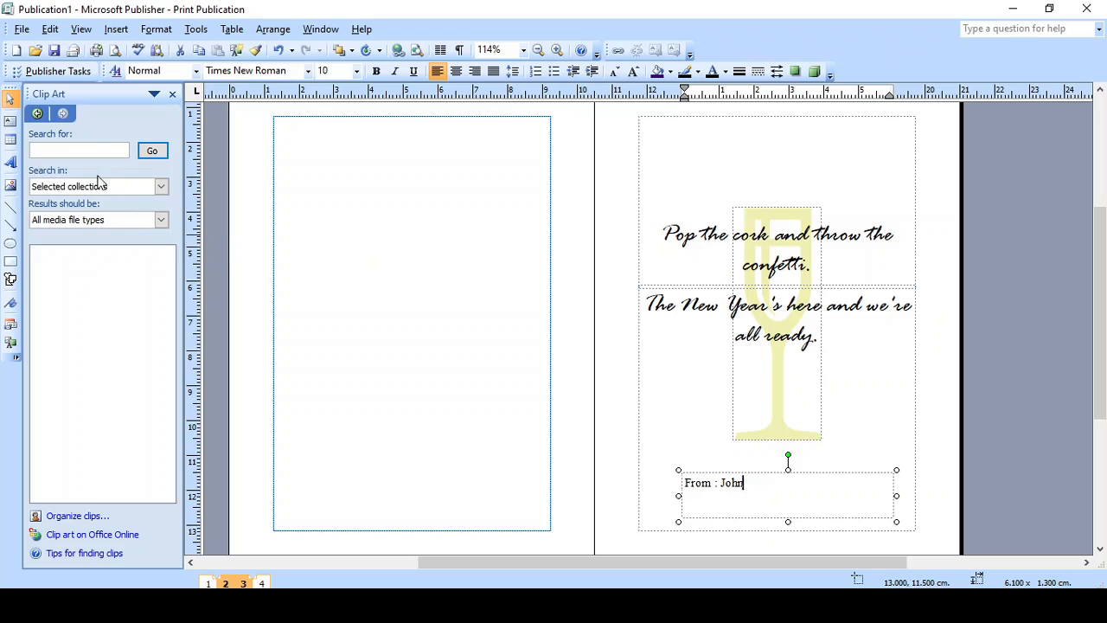
left_click(80, 149)
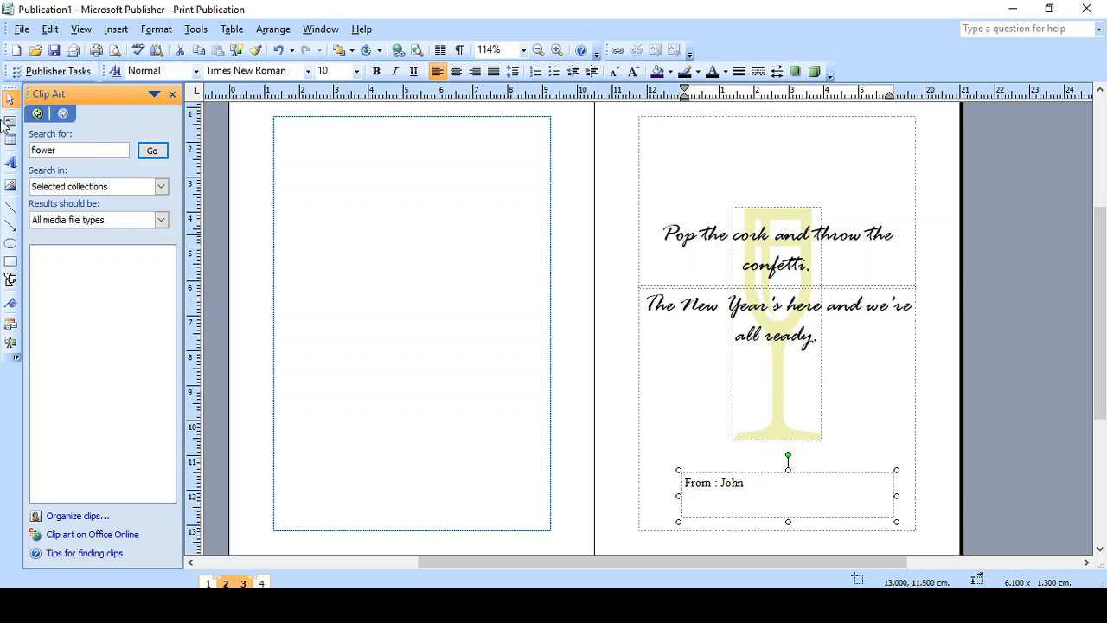
left_click(151, 154)
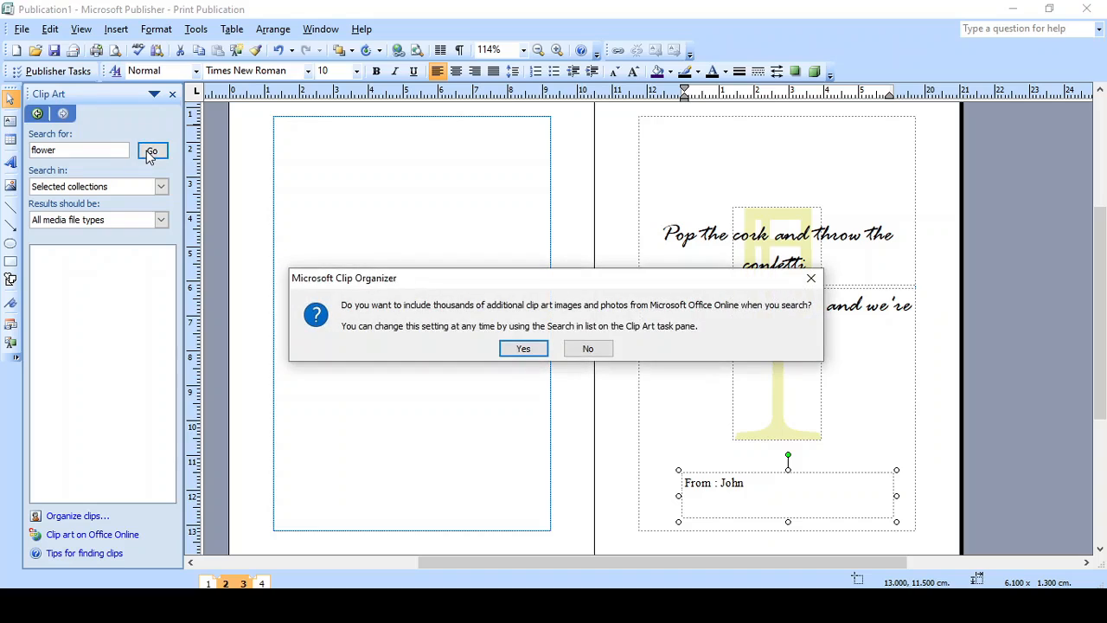
left_click(524, 348)
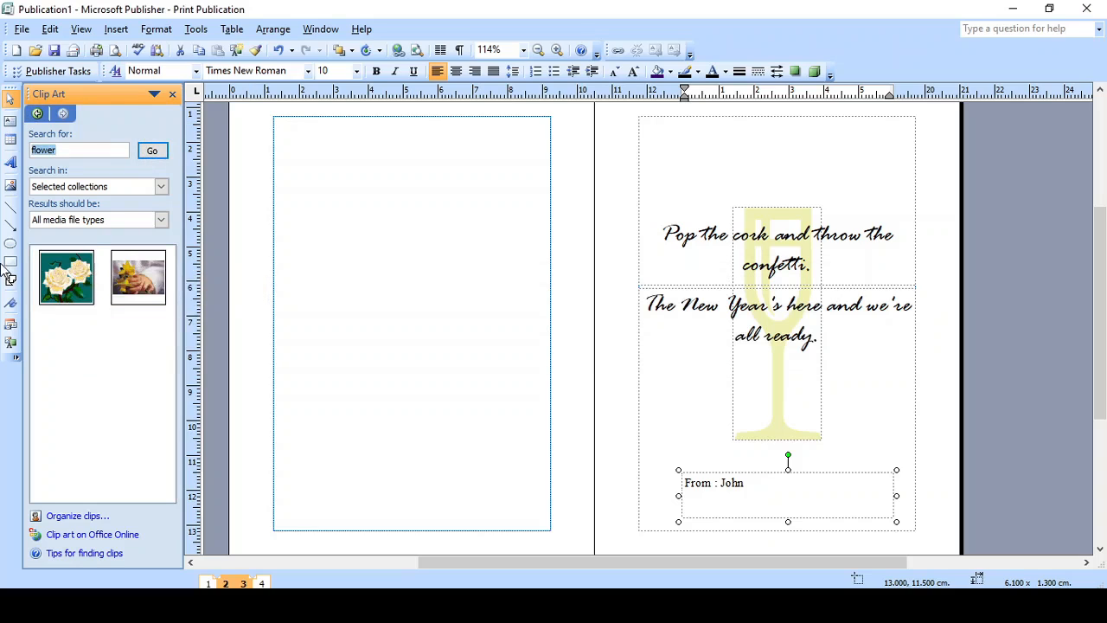
- Place the white roses clip art on the upper half of page 2 at about 2.9, 3.1 cm and hide the picture tools
left_click_drag(66, 281, 107, 277)
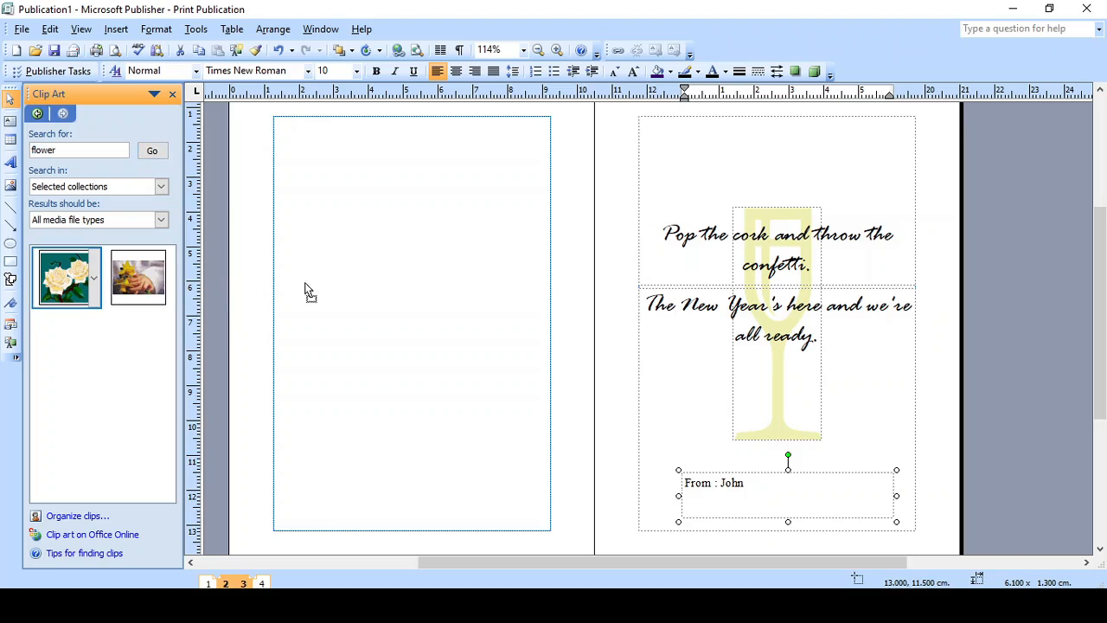
left_click_drag(344, 284, 400, 265)
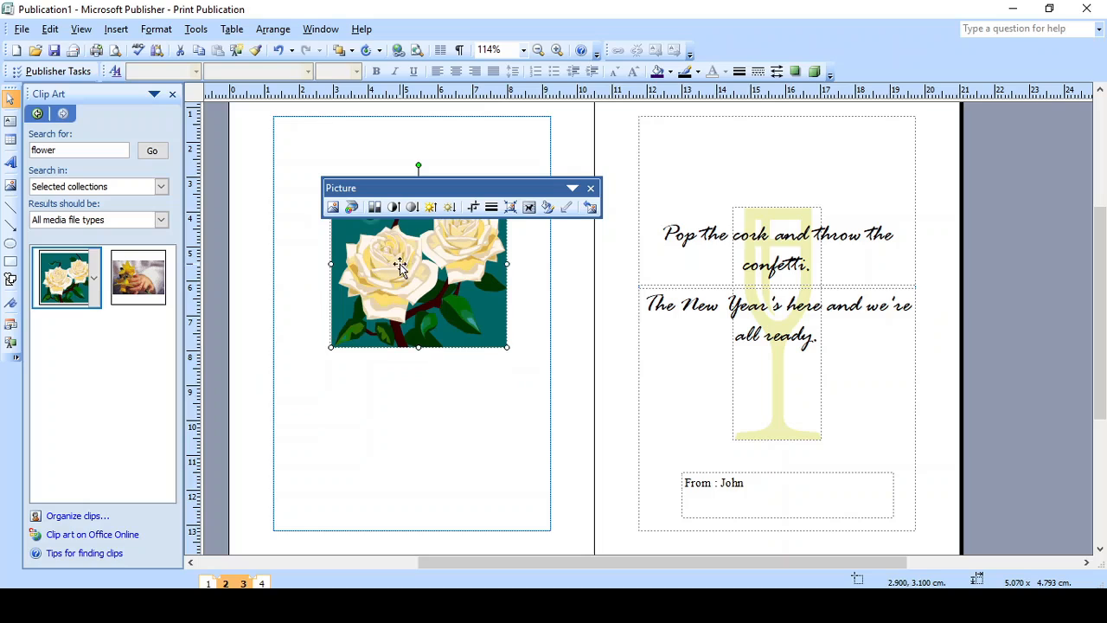
left_click(590, 189)
left_click(422, 381)
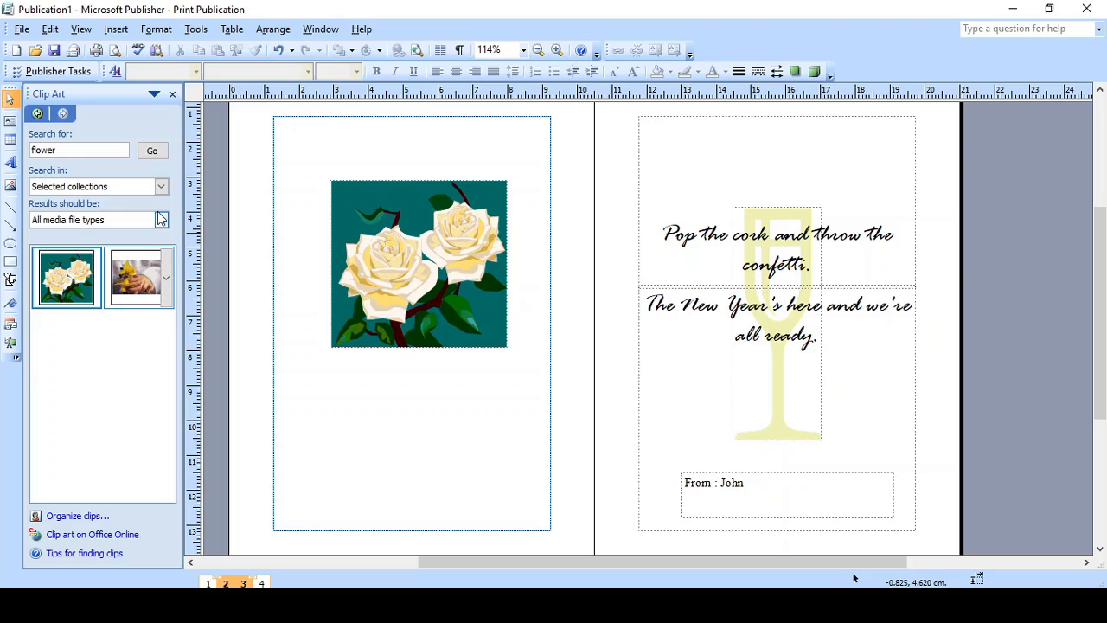
- Move the roses picture to the lower half of page 2 at about 2.7, 7.0 cm and the "From" text box slightly upward
left_click(399, 243)
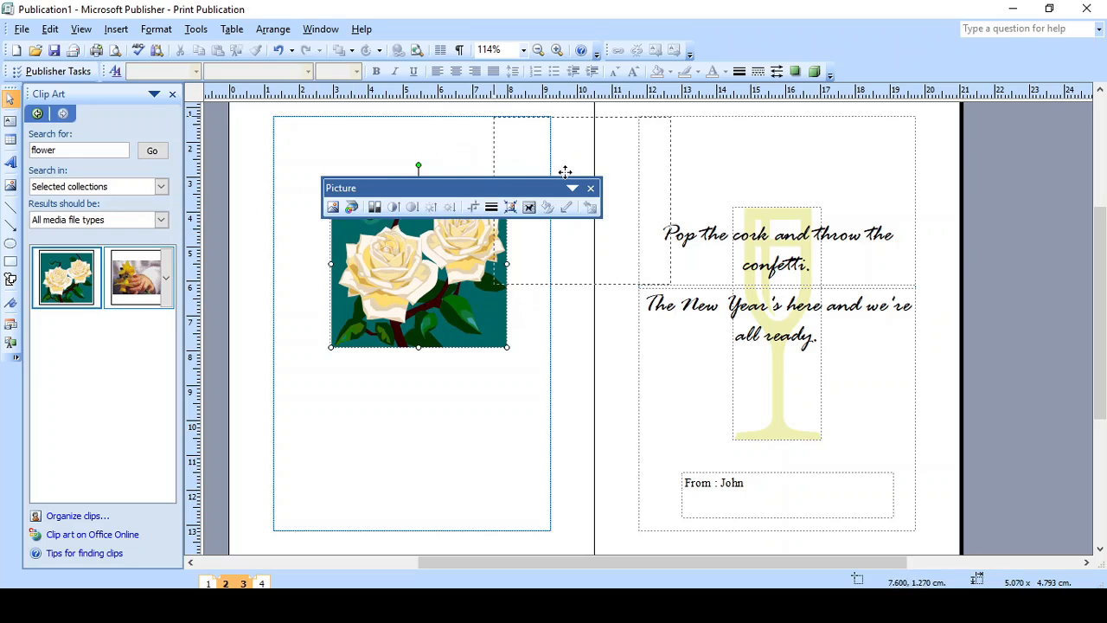
left_click_drag(565, 172, 412, 428)
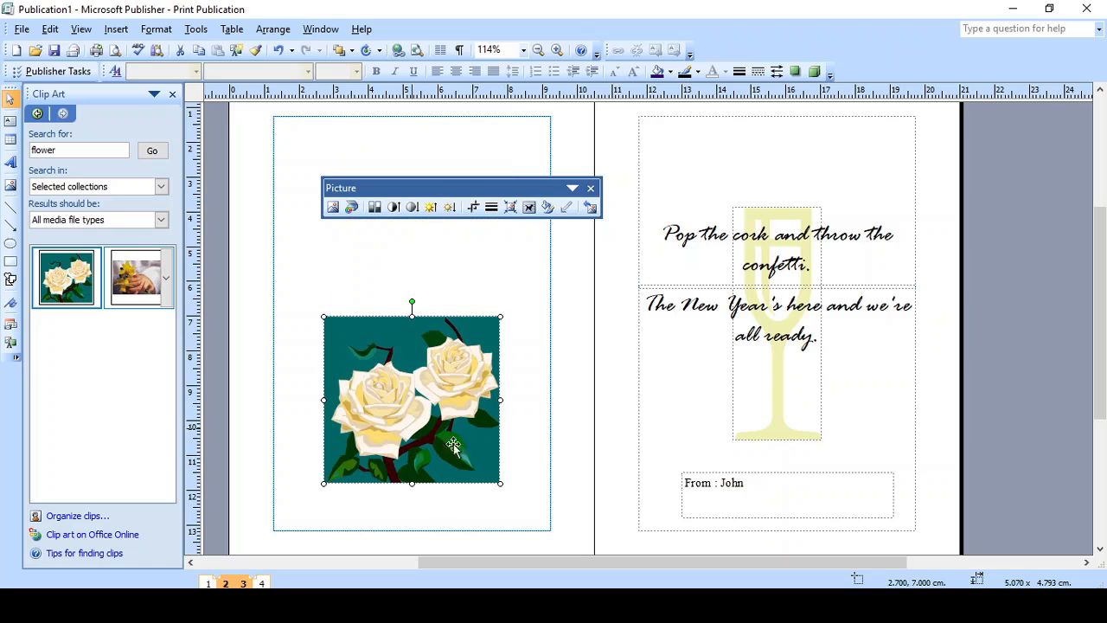
left_click(745, 494)
mouse_move(766, 472)
left_mouse_down()
mouse_move(712, 326)
mouse_move(744, 153)
mouse_move(766, 480)
mouse_move(768, 460)
left_mouse_up()
- Move the roses picture straight up to about 2.7, 3.0 cm on page 2
left_click(425, 373)
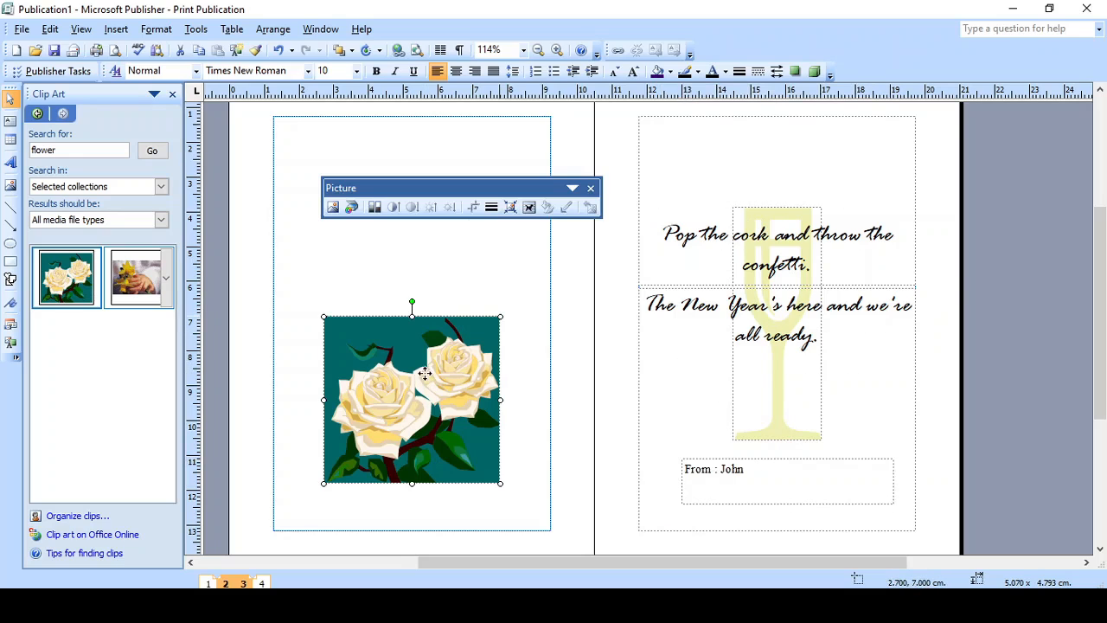
left_click_drag(425, 374, 425, 234)
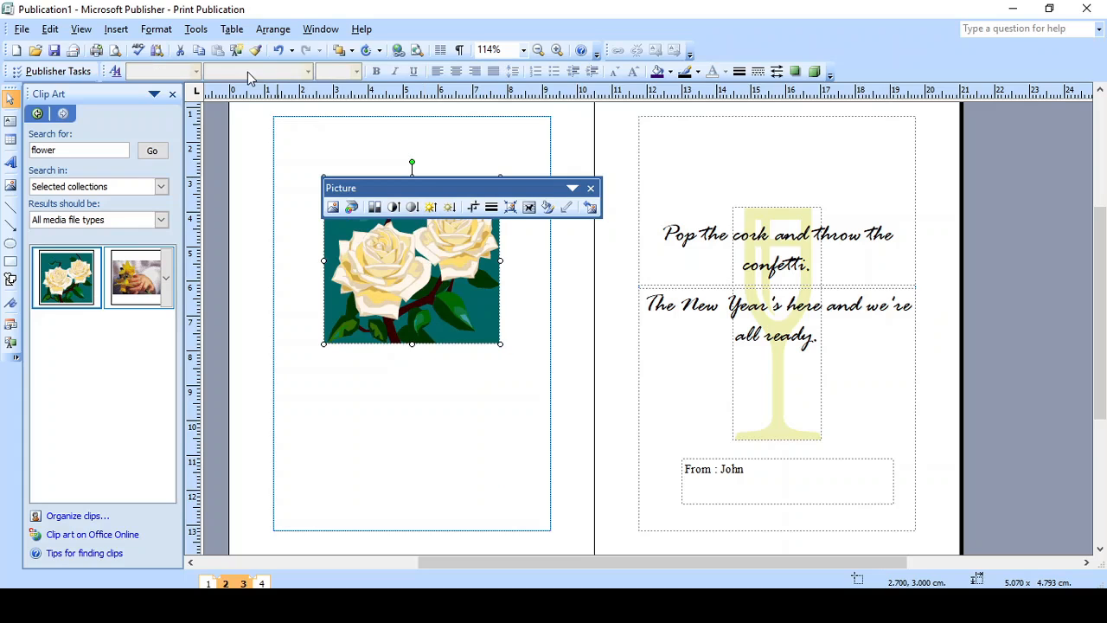
- Open the save dialog and cancel it, and check the whole card in print preview before returning to the layout
left_click(55, 52)
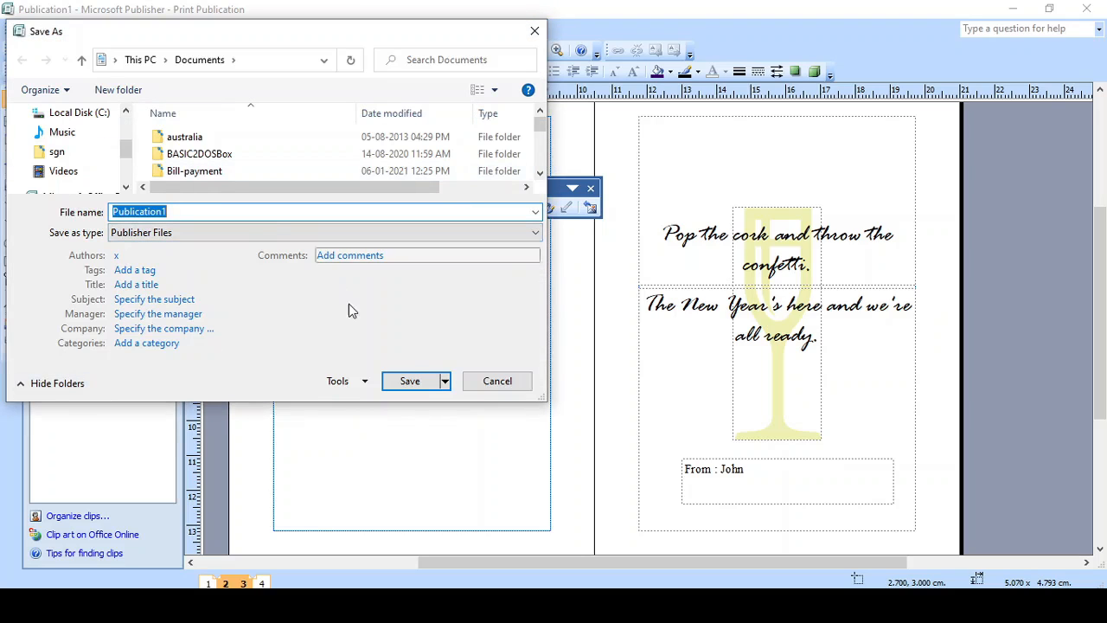
left_click(475, 381)
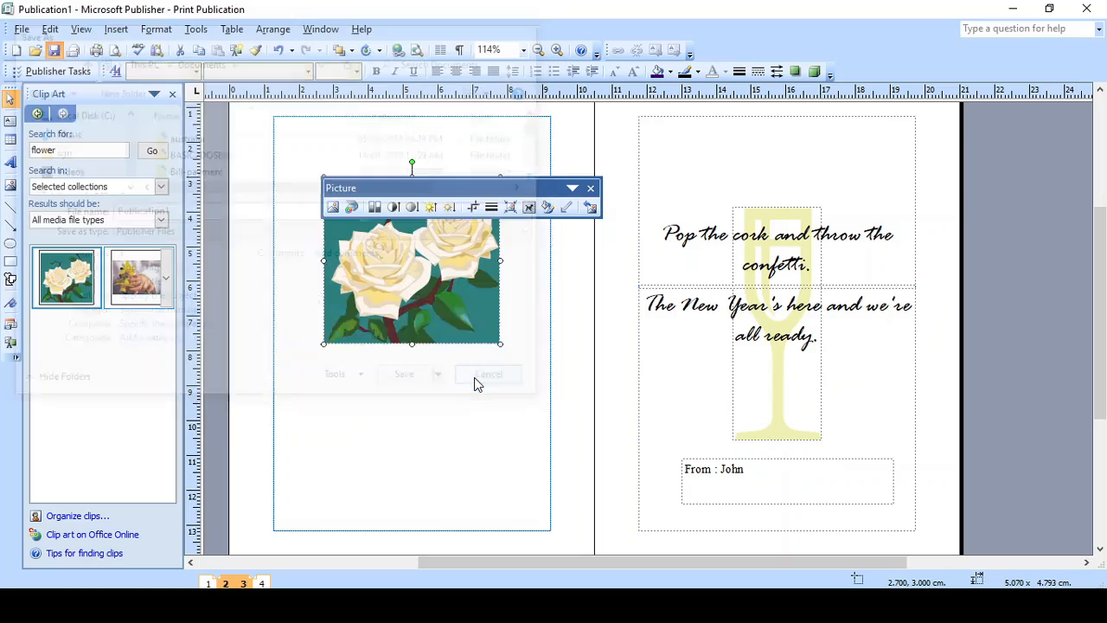
left_click(22, 30)
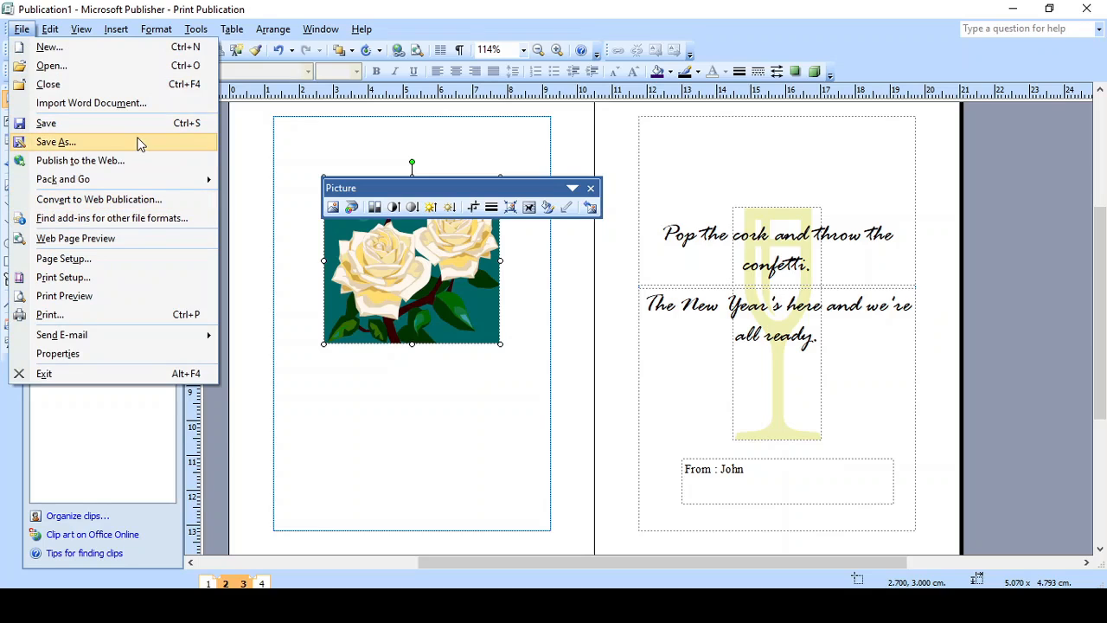
left_click(136, 301)
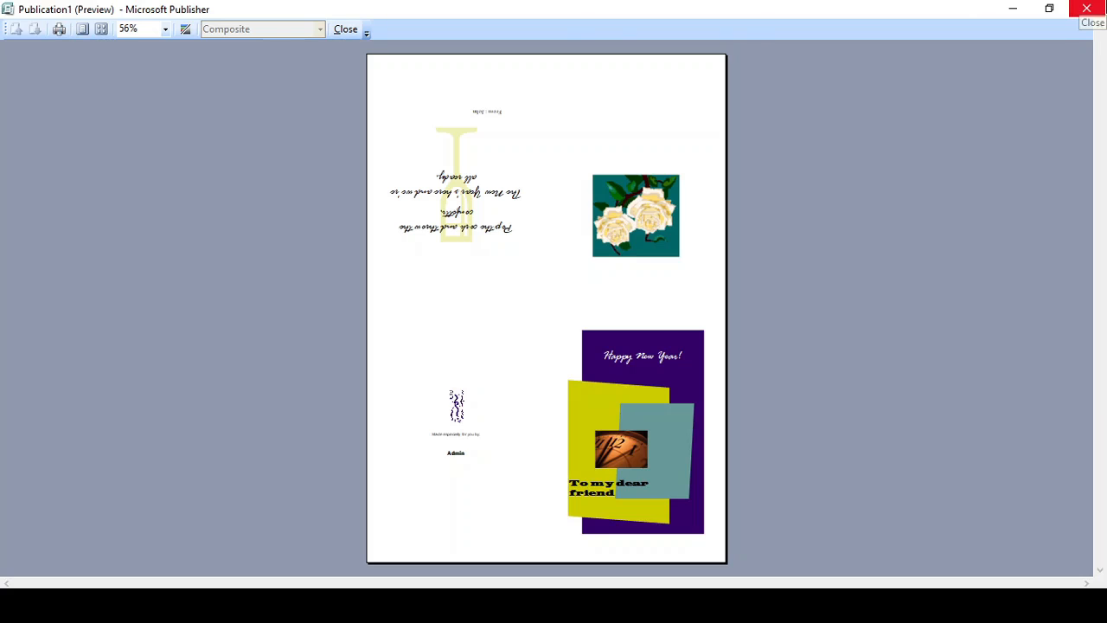
left_click(1082, 9)
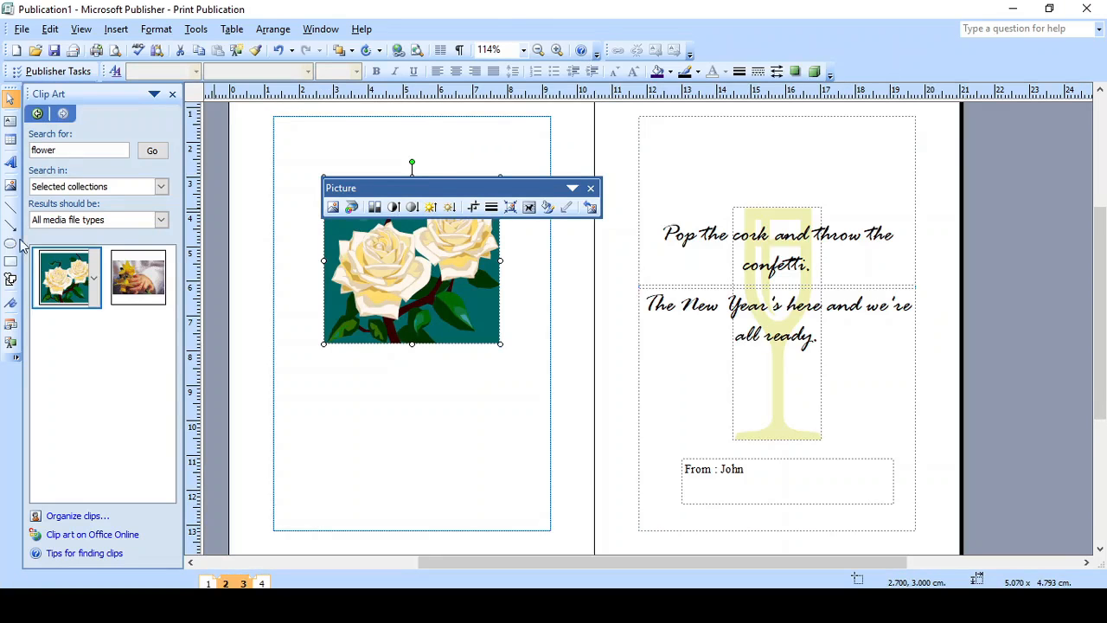